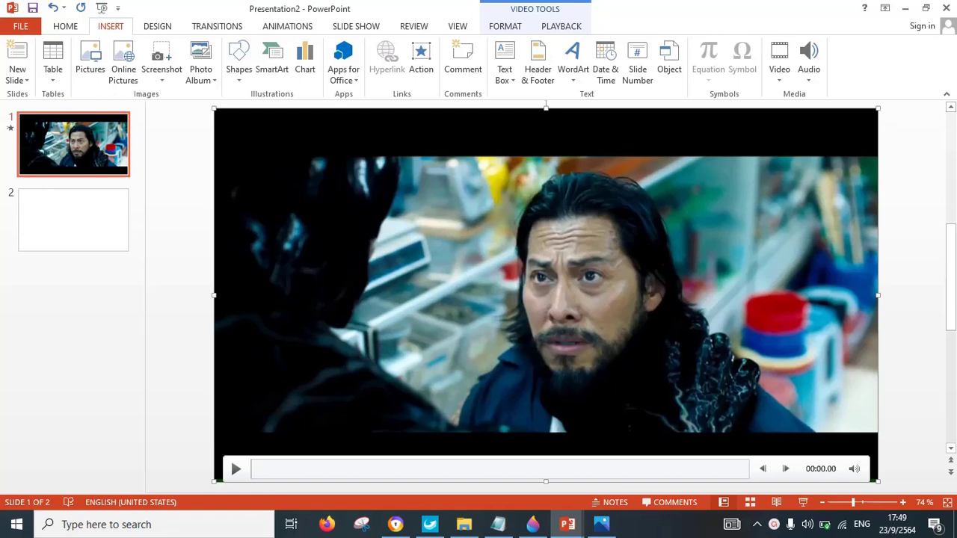
- Insert the GREEN SCREEN We Are Venom video from Downloads onto the slide
click(81, 159)
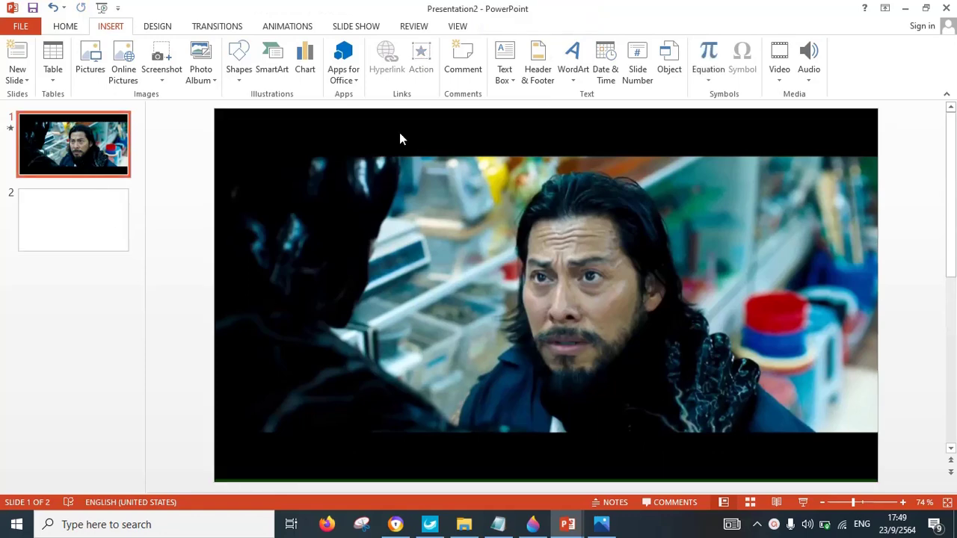
click(815, 85)
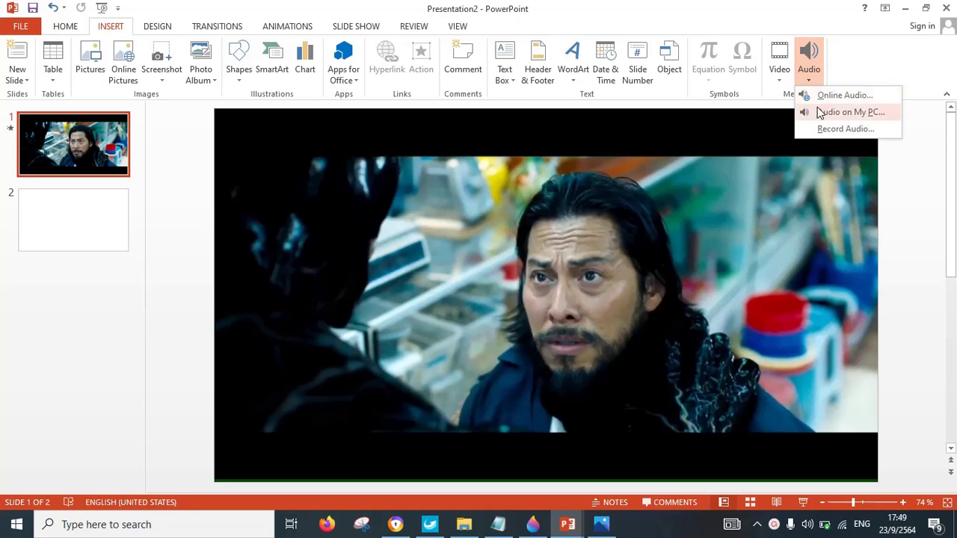
click(781, 79)
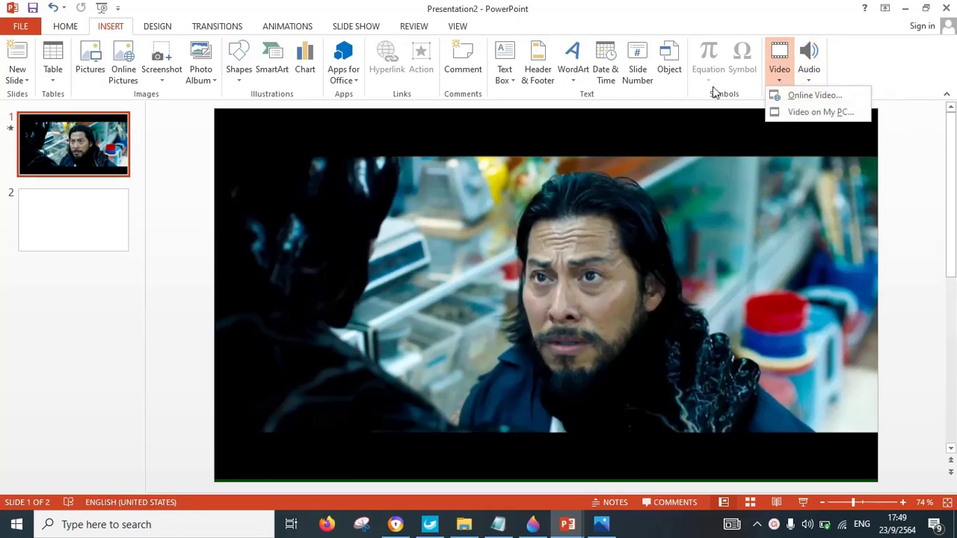
click(786, 112)
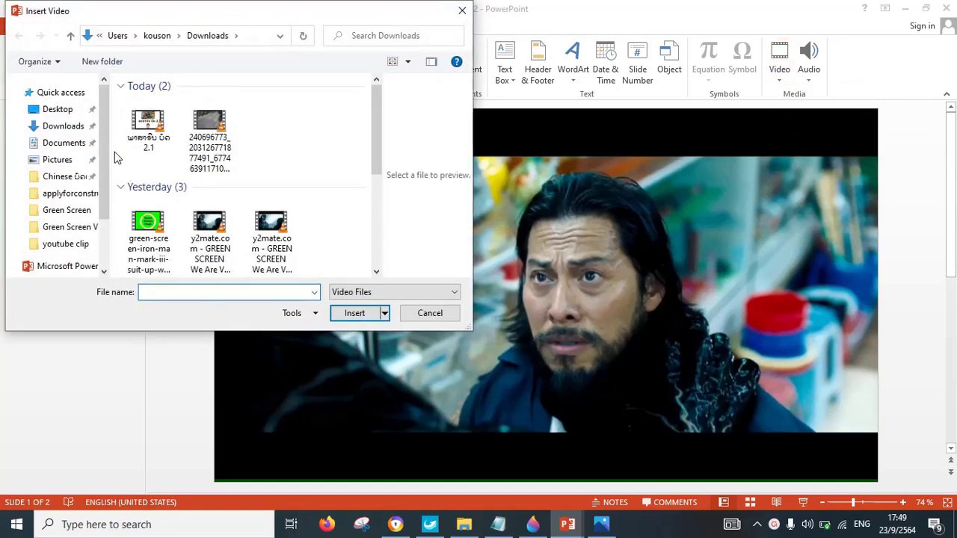
click(271, 238)
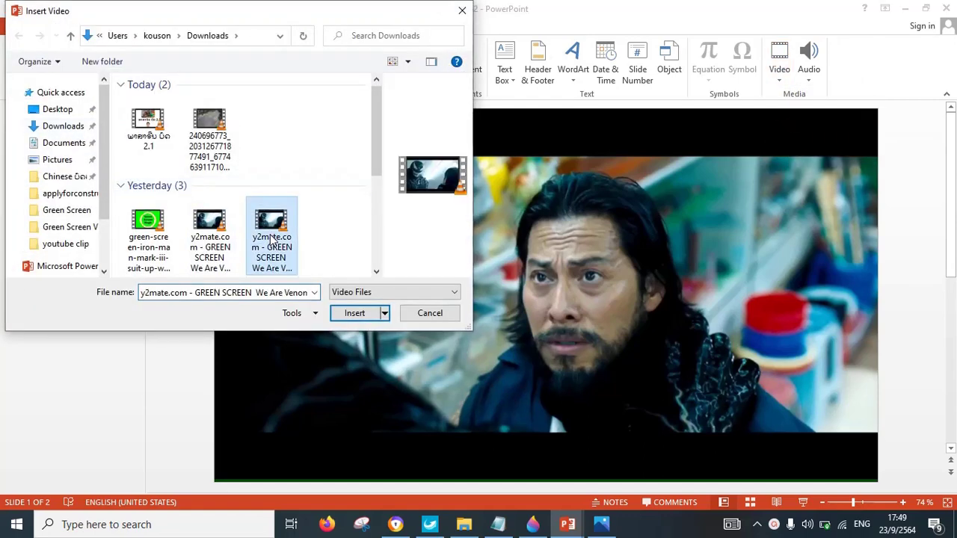
click(355, 313)
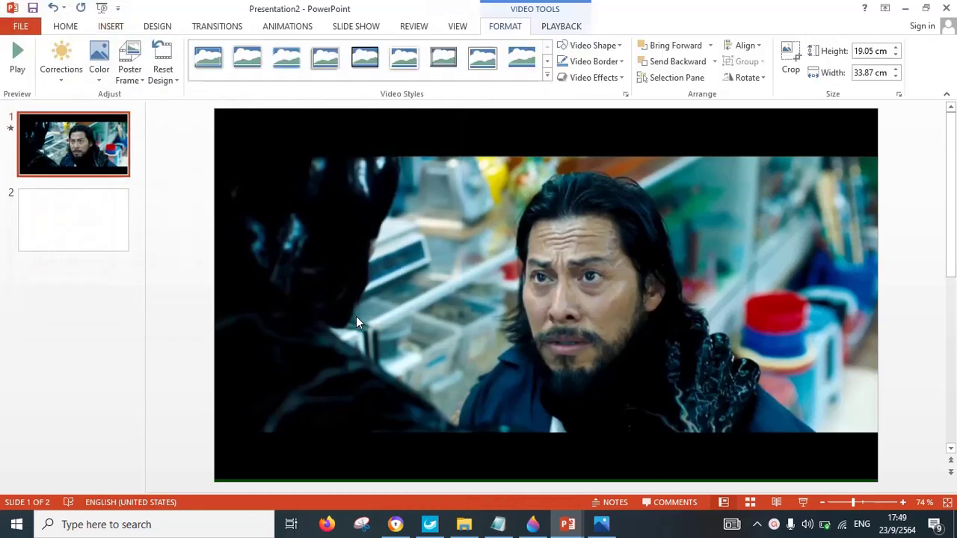
- Move the Venom slide after the blank slide, open Trim Video for its clip, and bring Notepad forward
drag(112, 153, 105, 224)
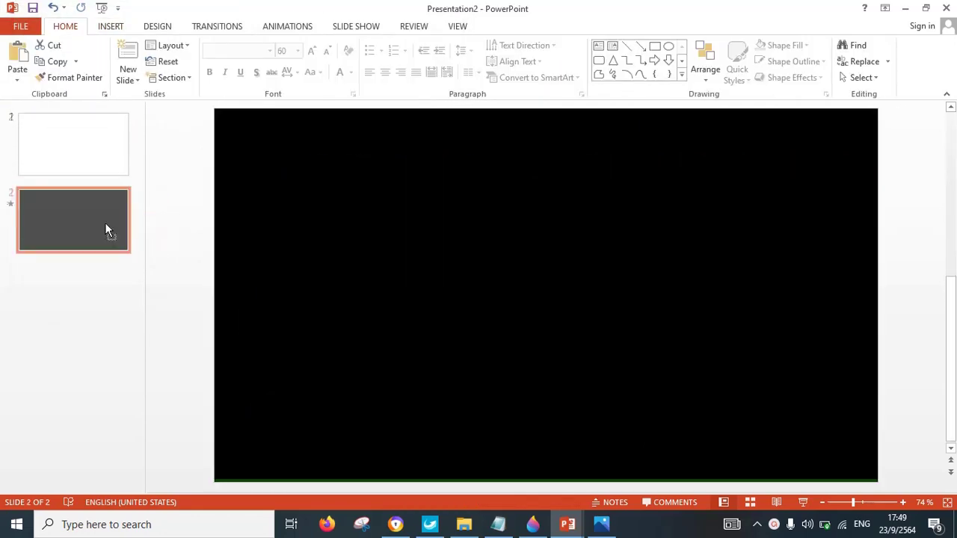
click(292, 200)
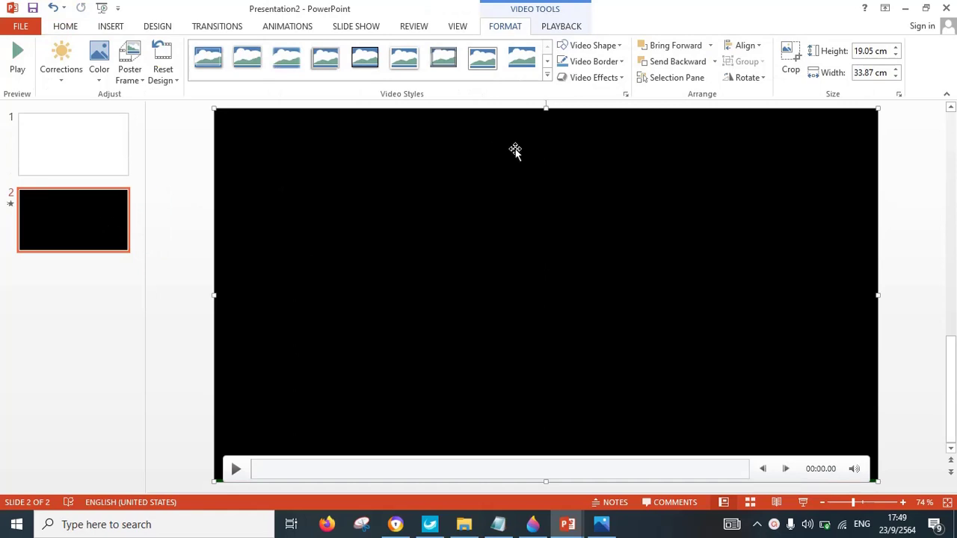
click(557, 29)
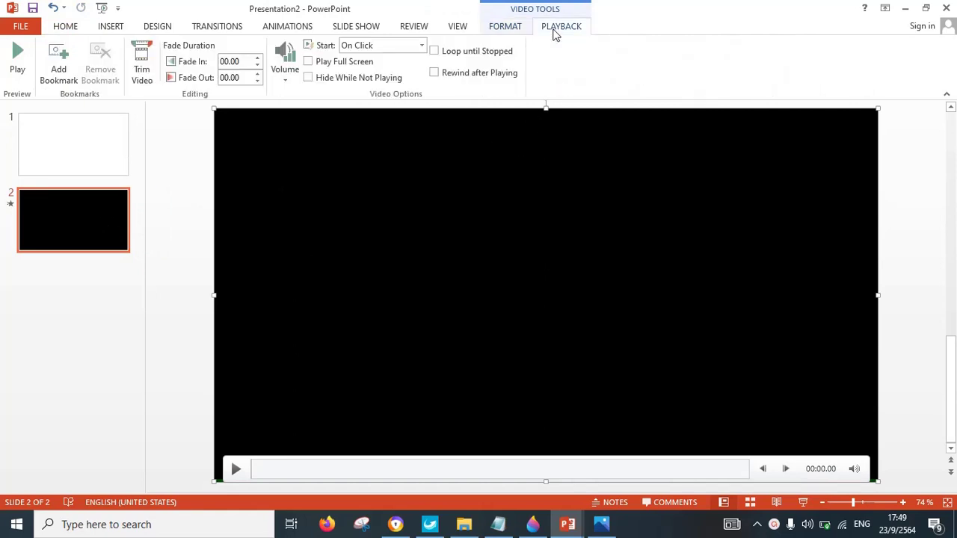
click(307, 208)
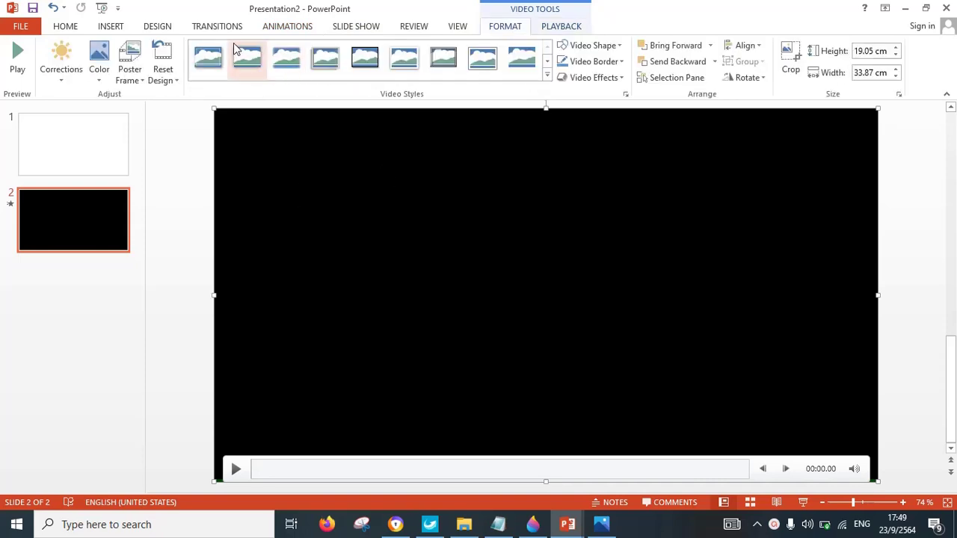
click(556, 28)
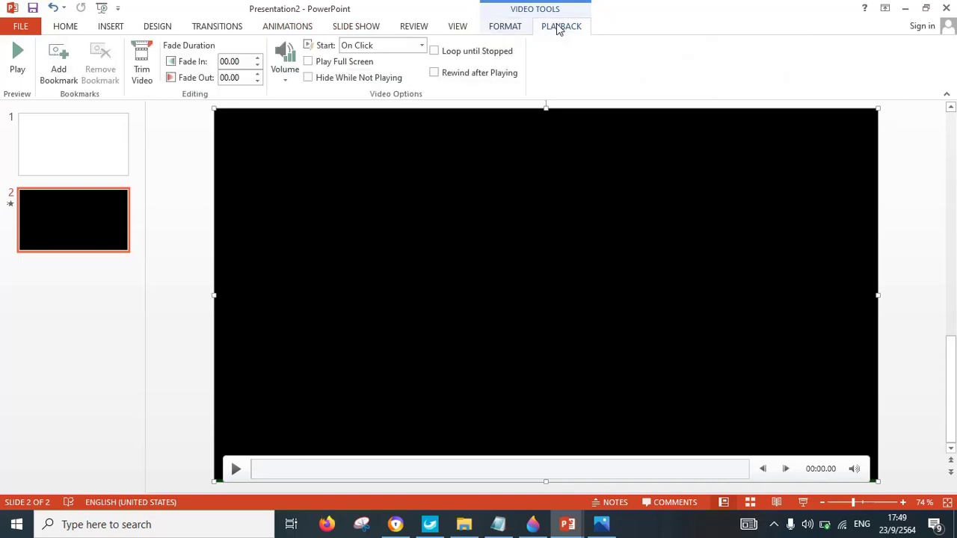
click(146, 80)
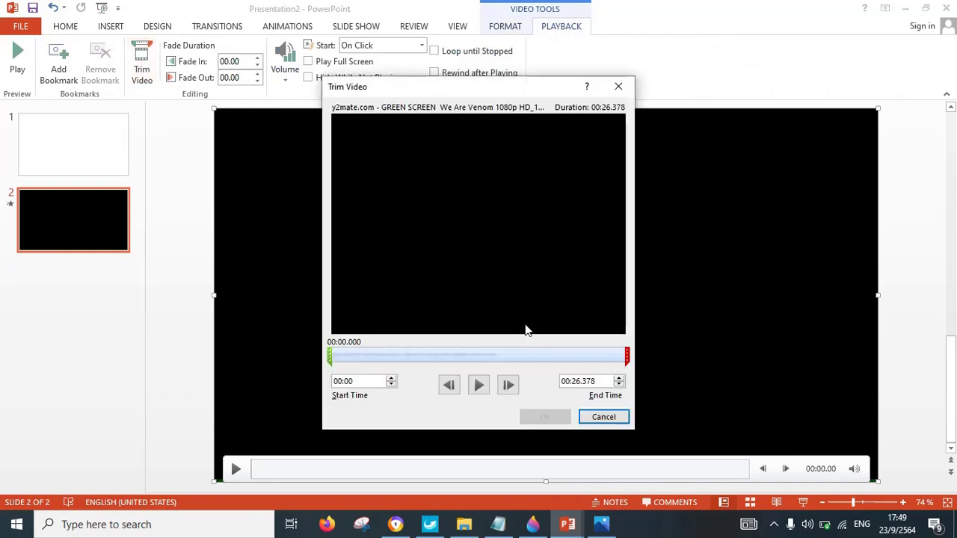
click(498, 524)
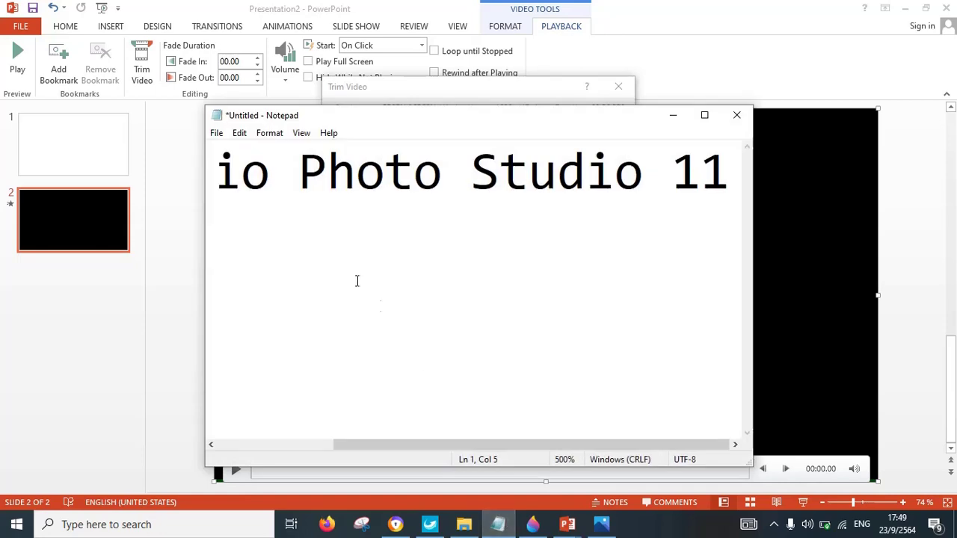
- Replace the Notepad note text with 'trim video'
click(276, 192)
key(ctrl+a)
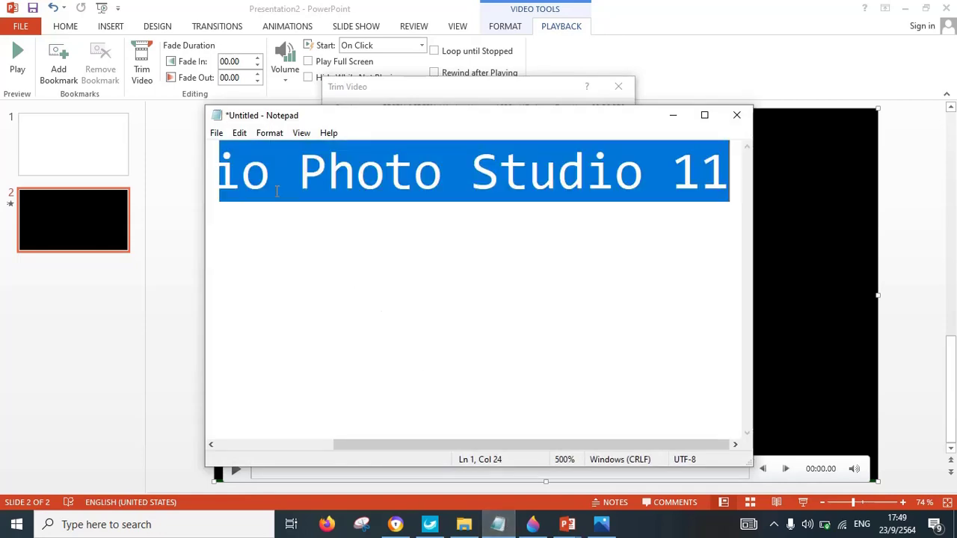
key(BackSpace)
text(traim)
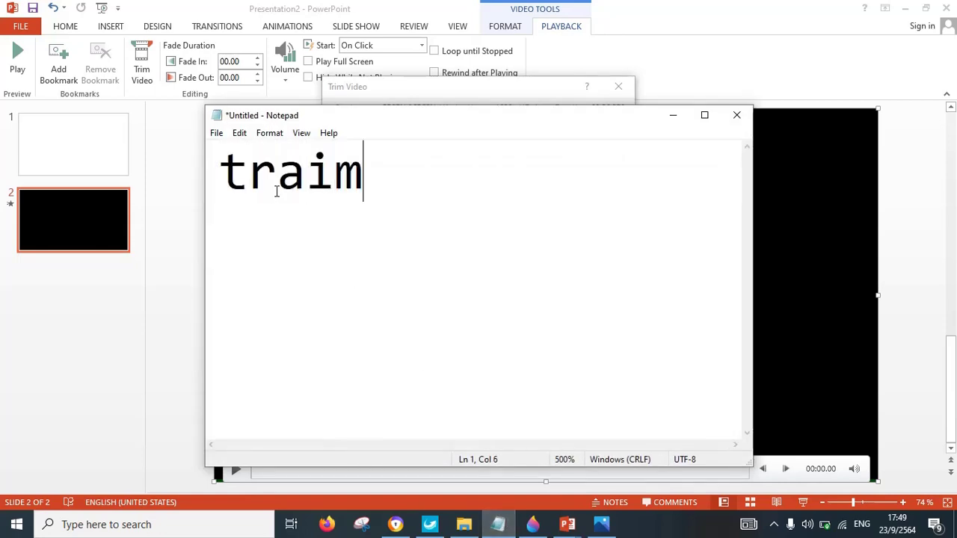
key(BackSpace)
key(BackSpace)
key(BackSpace)
text(im)
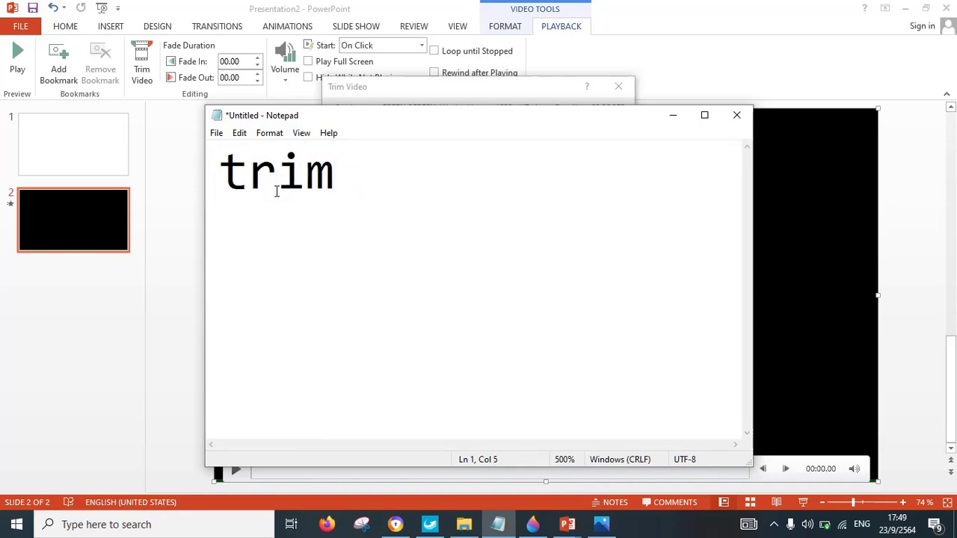
key(BackSpace)
text(vid)
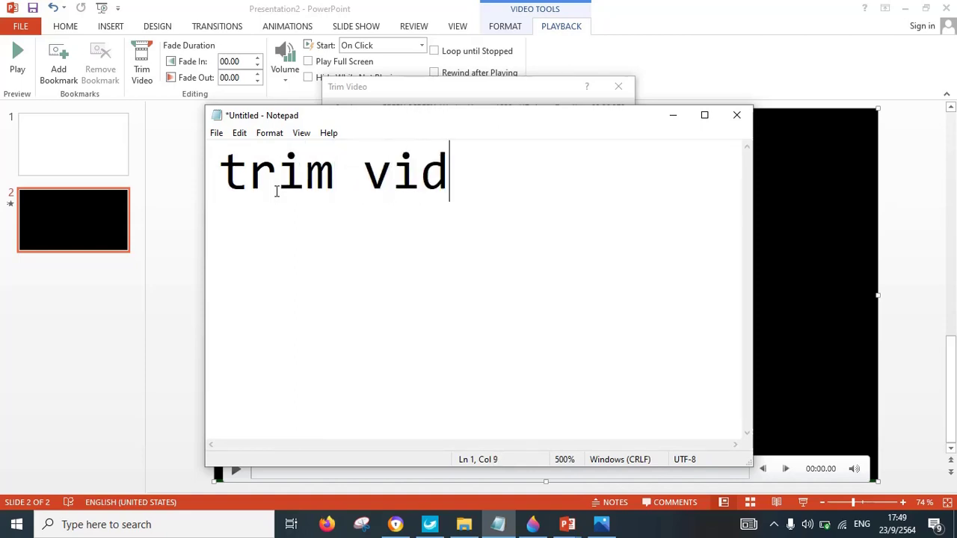
text(eo)
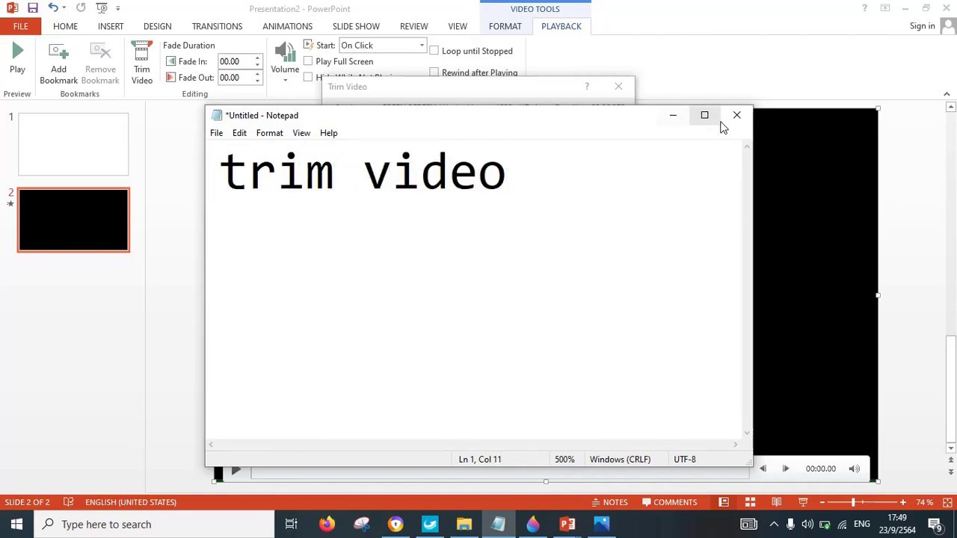
- Cancel closing Notepad and minimize it to reveal the Trim Video dialog
click(732, 119)
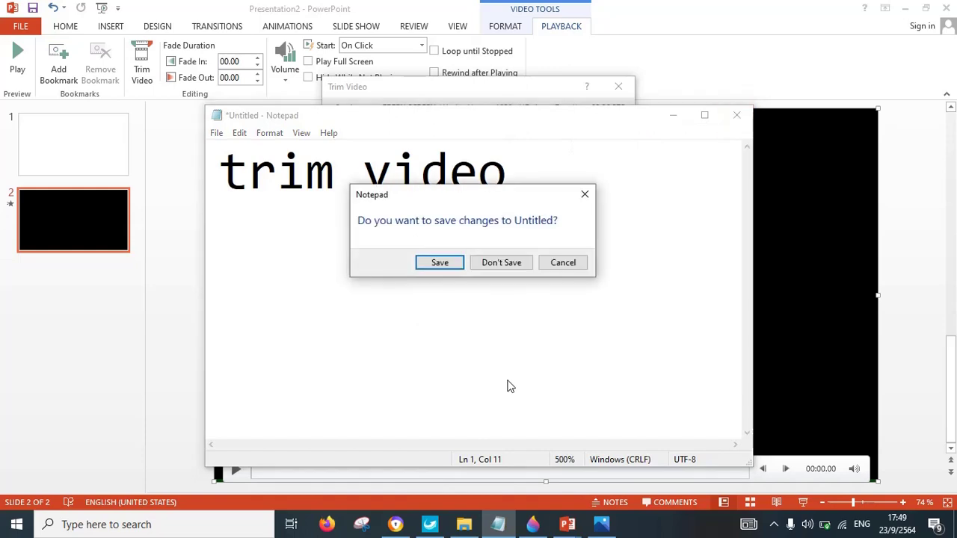
click(562, 262)
click(675, 116)
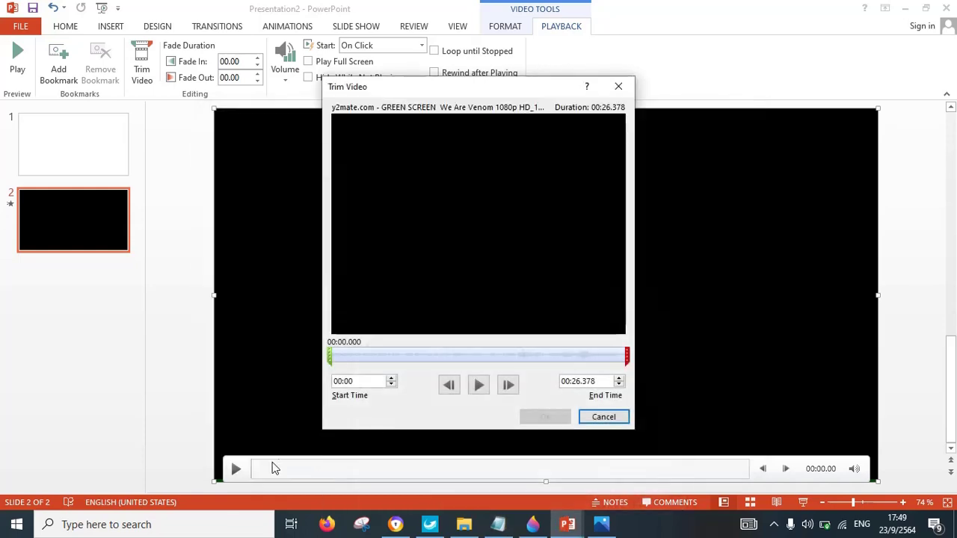
- Trim the Venom clip to run from 00:13.631 to 00:23.314, preview it, and apply
click(331, 355)
drag(340, 351, 463, 355)
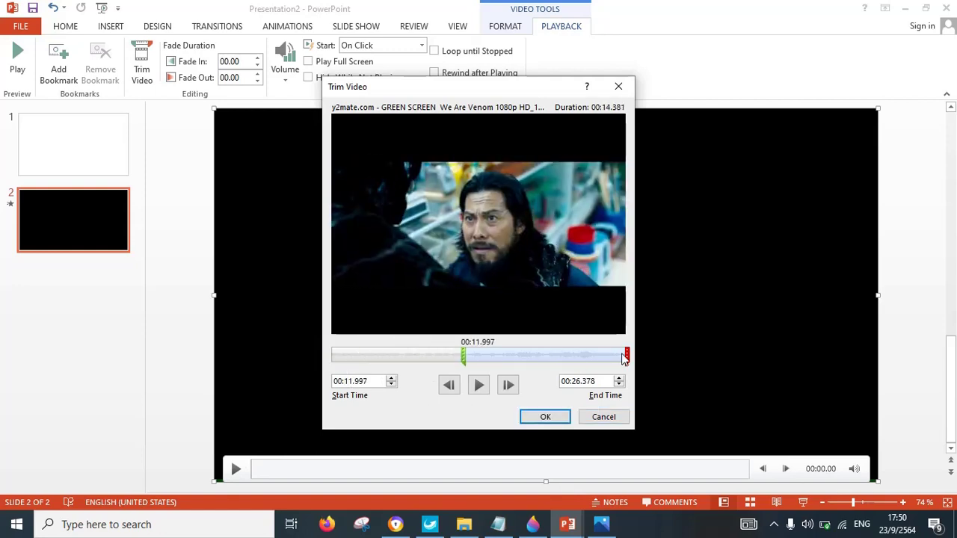
click(625, 356)
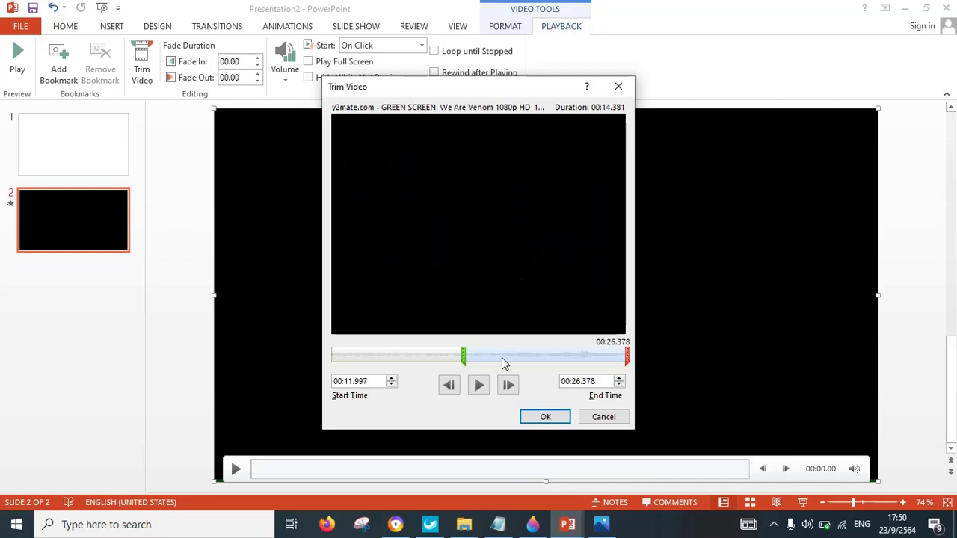
drag(463, 356, 482, 356)
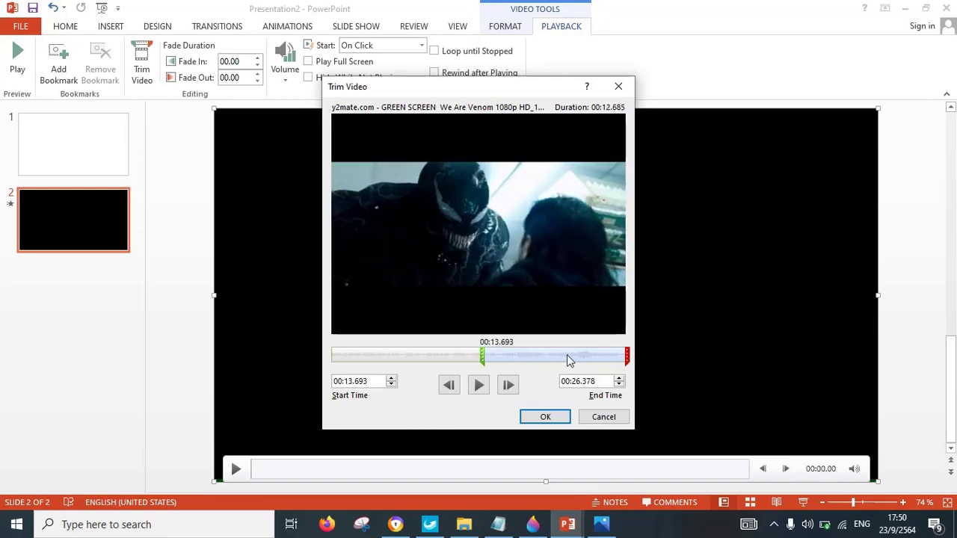
drag(626, 356, 612, 355)
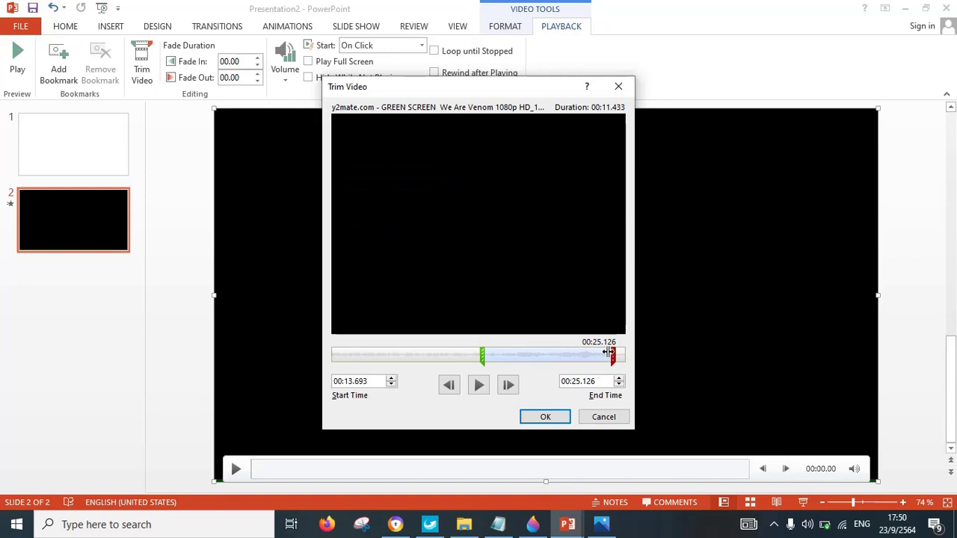
drag(609, 355, 599, 356)
click(488, 357)
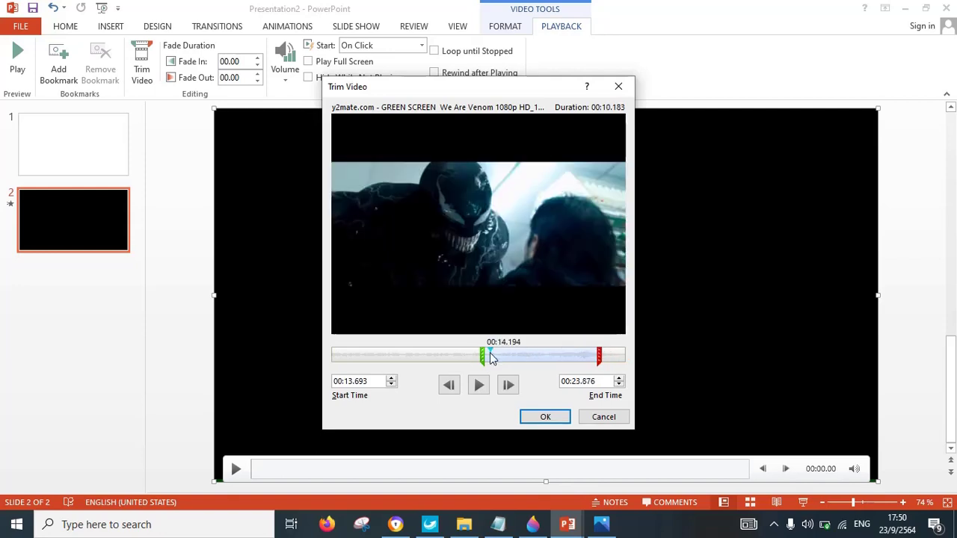
drag(481, 358, 479, 361)
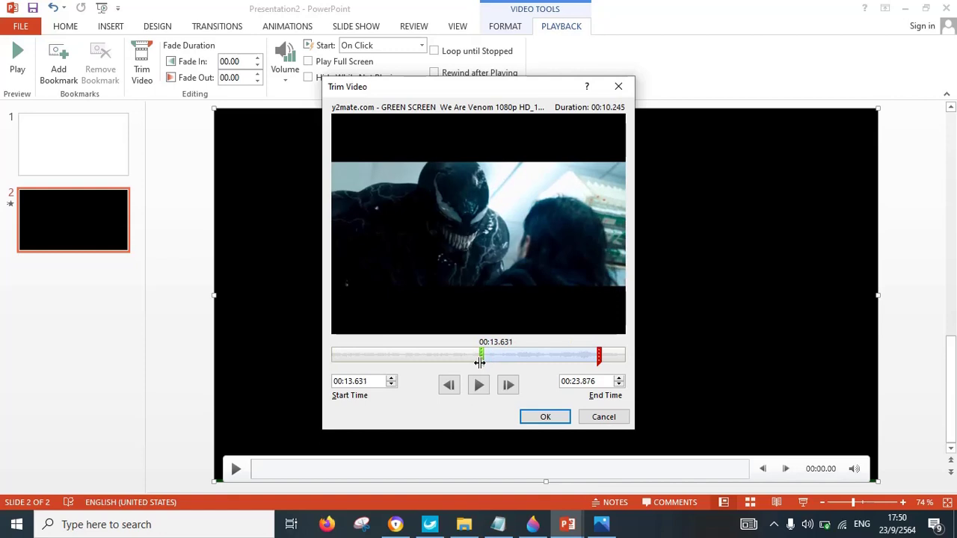
drag(595, 356, 592, 356)
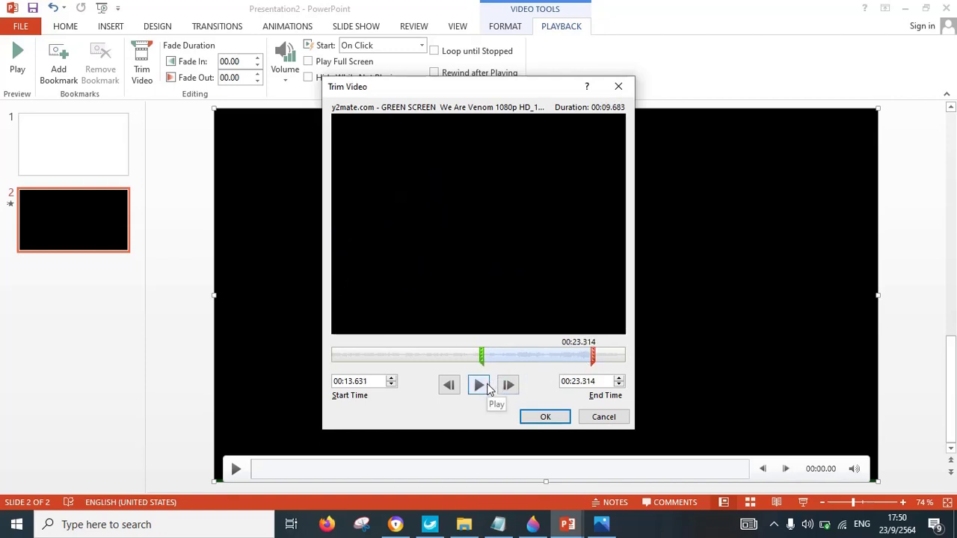
click(484, 385)
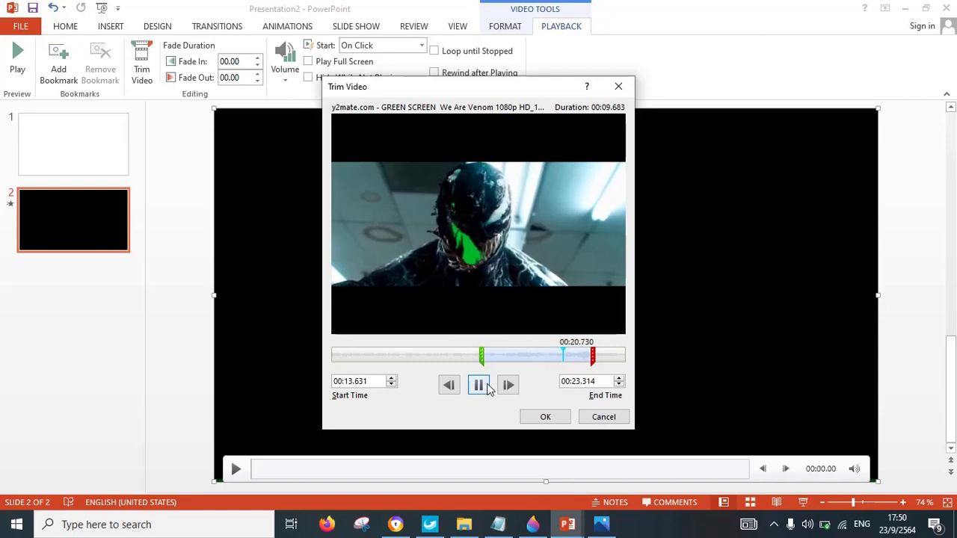
click(550, 417)
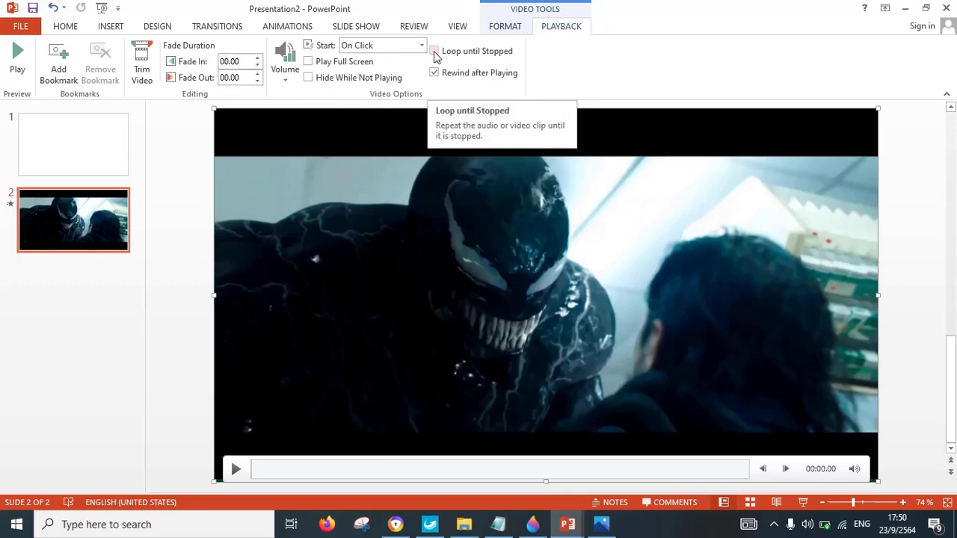
- Turn on Loop until Stopped and set the video Start to Automatically
click(435, 52)
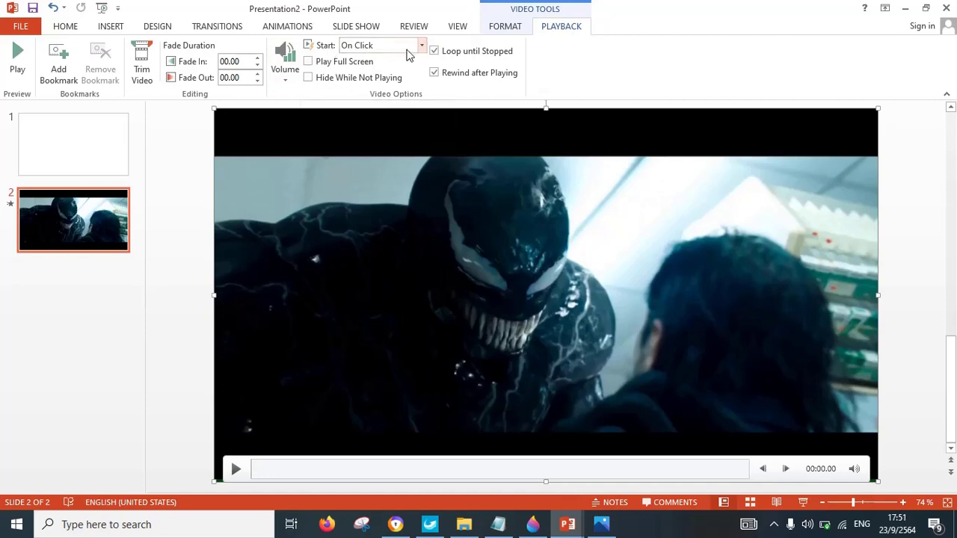
click(421, 46)
click(395, 63)
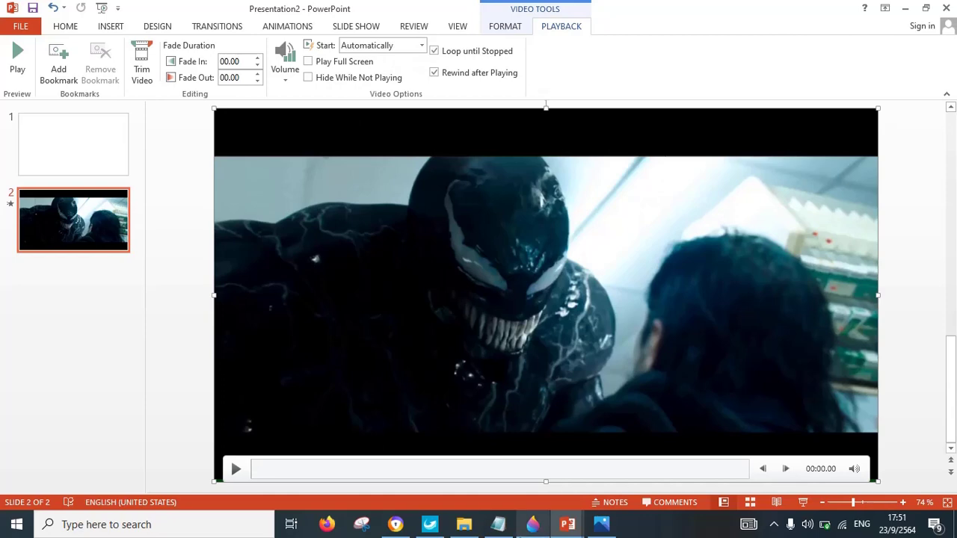
- Add an 'Automatically' line under 'trim video' in Notepad and return to the slide
click(504, 528)
key(Return)
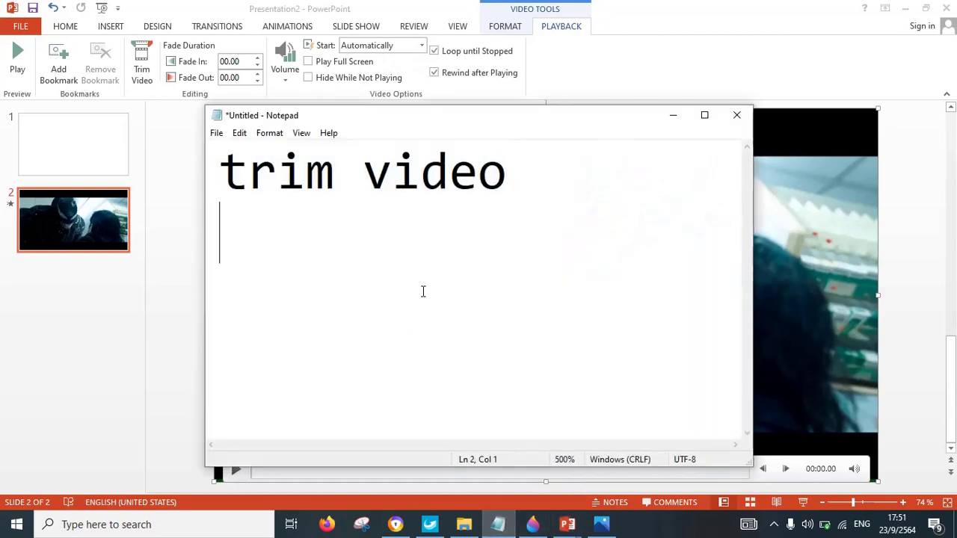
text(Auto)
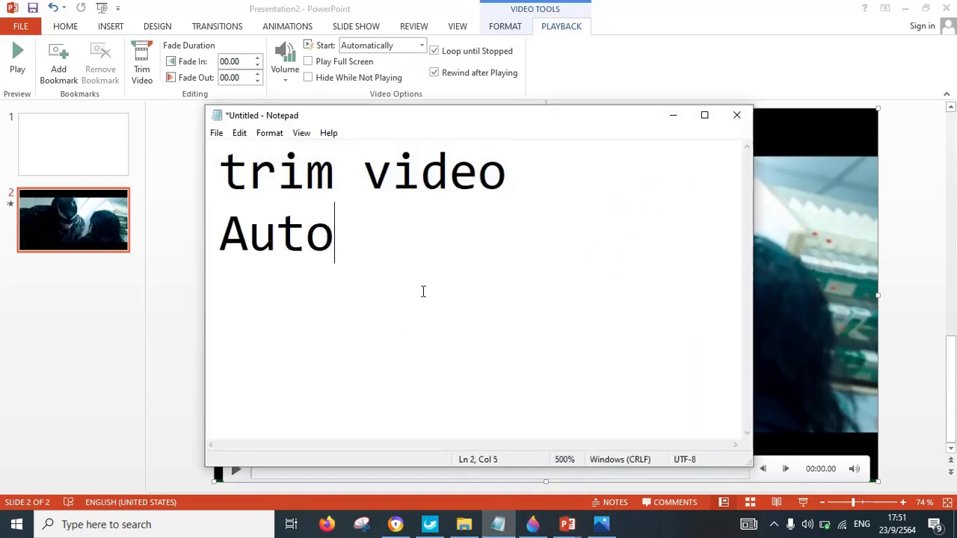
text(matic)
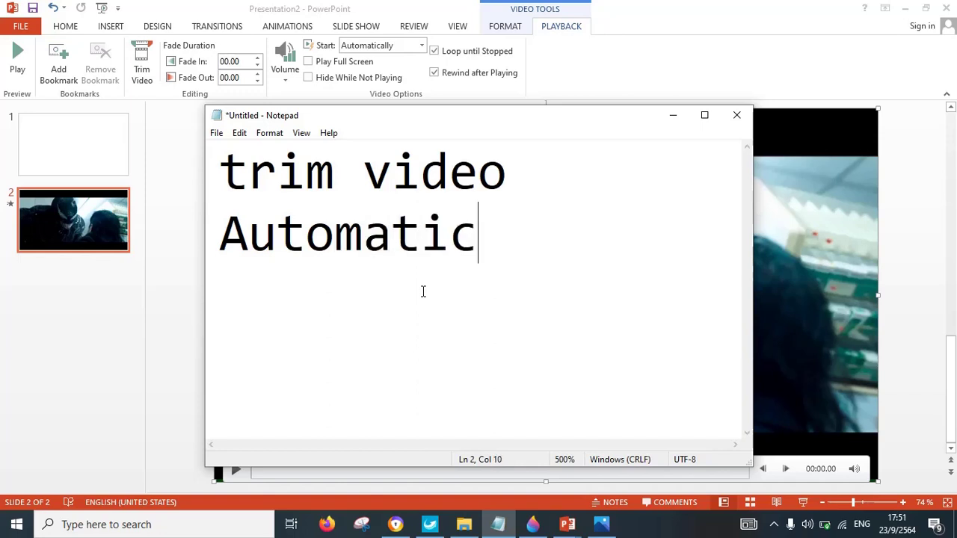
text(ally)
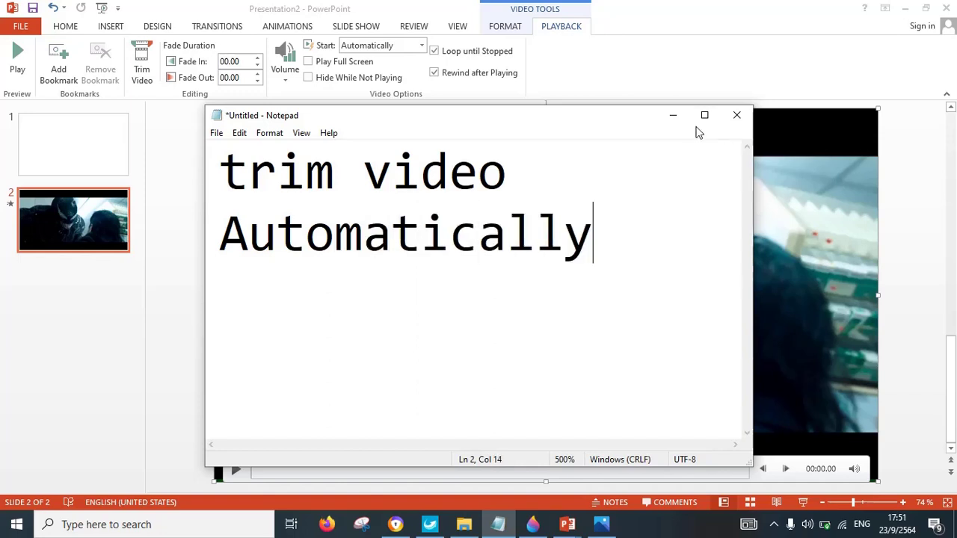
click(674, 118)
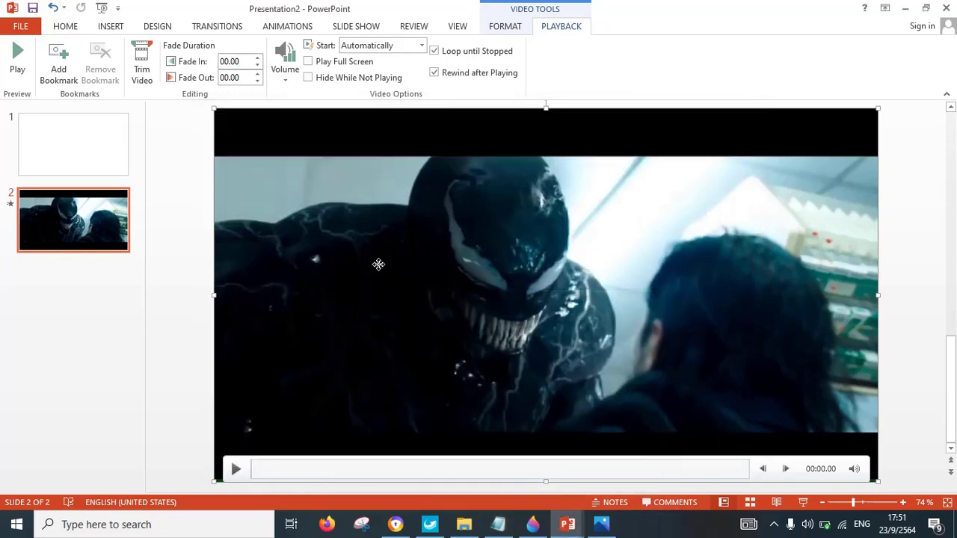
click(42, 216)
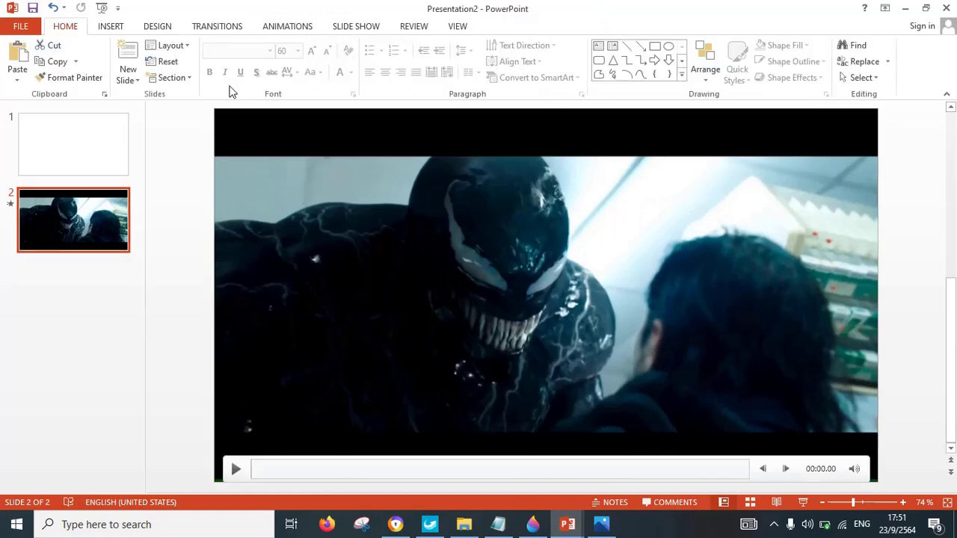
- Draw a wide text box across the upper part of the Venom video
click(105, 29)
click(65, 26)
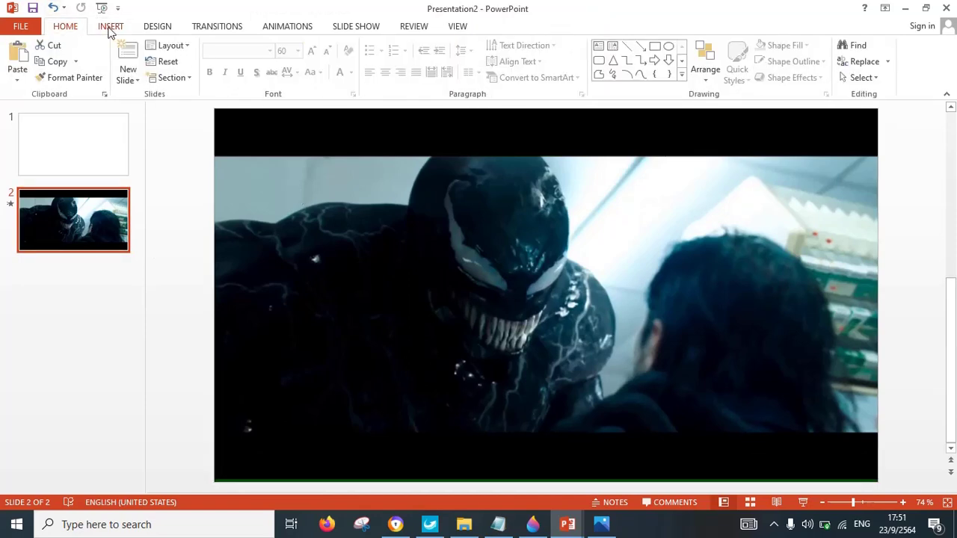
click(109, 27)
click(68, 26)
click(598, 46)
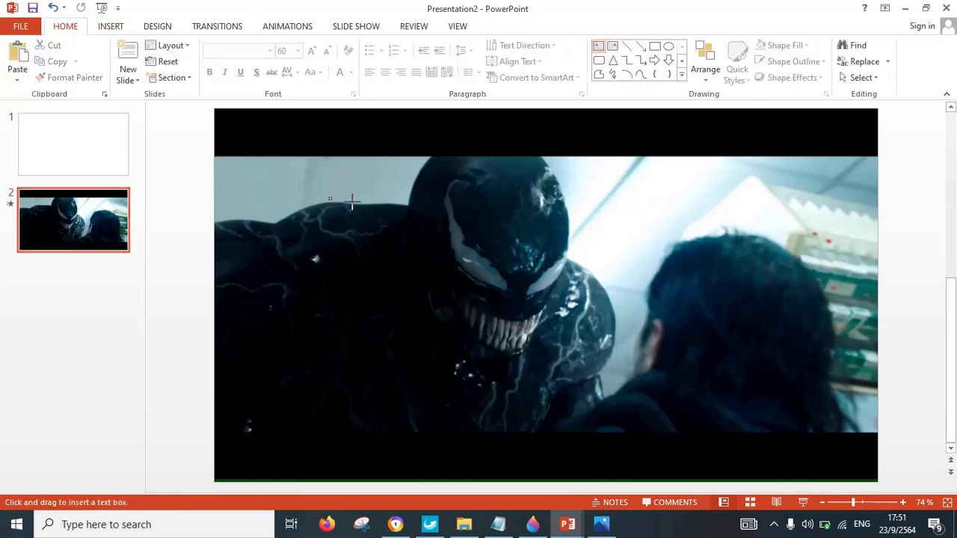
drag(328, 197, 774, 231)
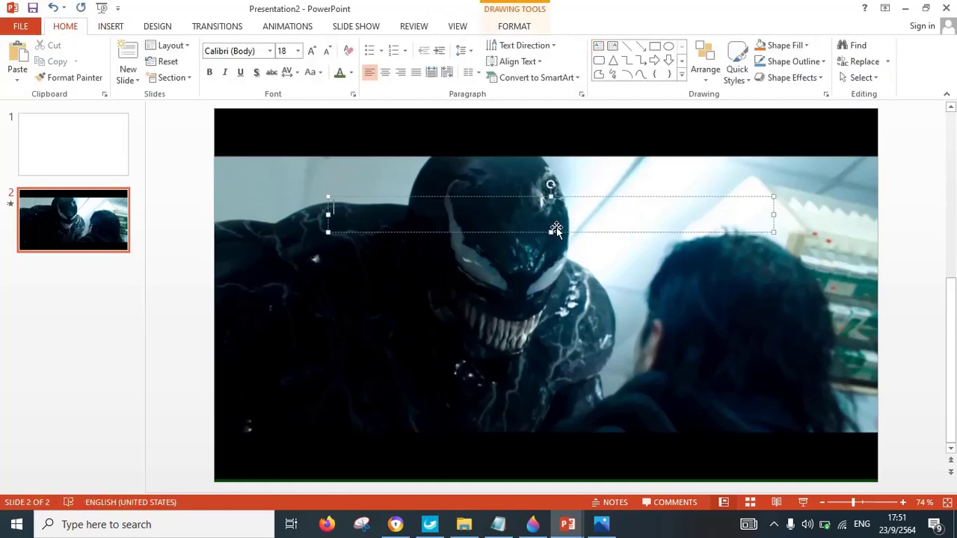
- Type a short Lao and English title in the box and select its text
key(super+space)
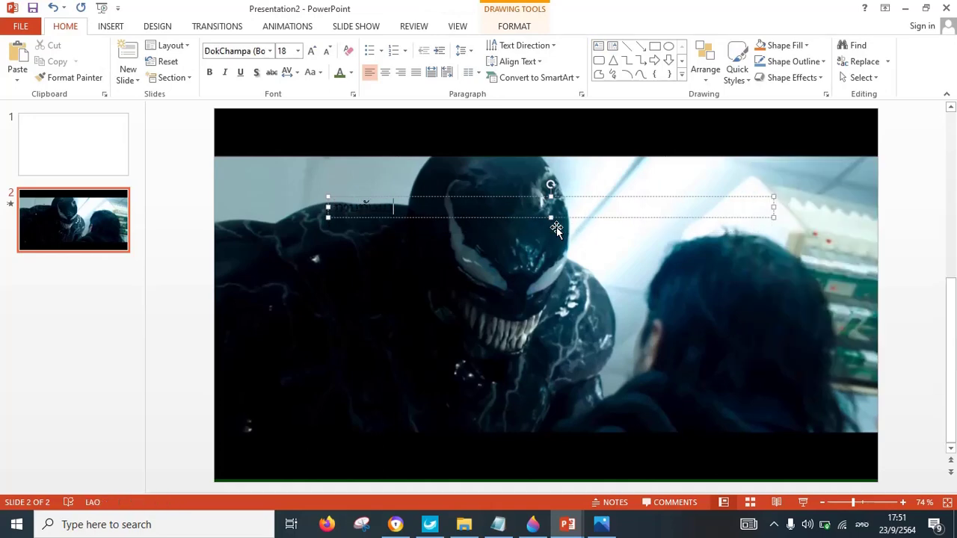
key(super+space)
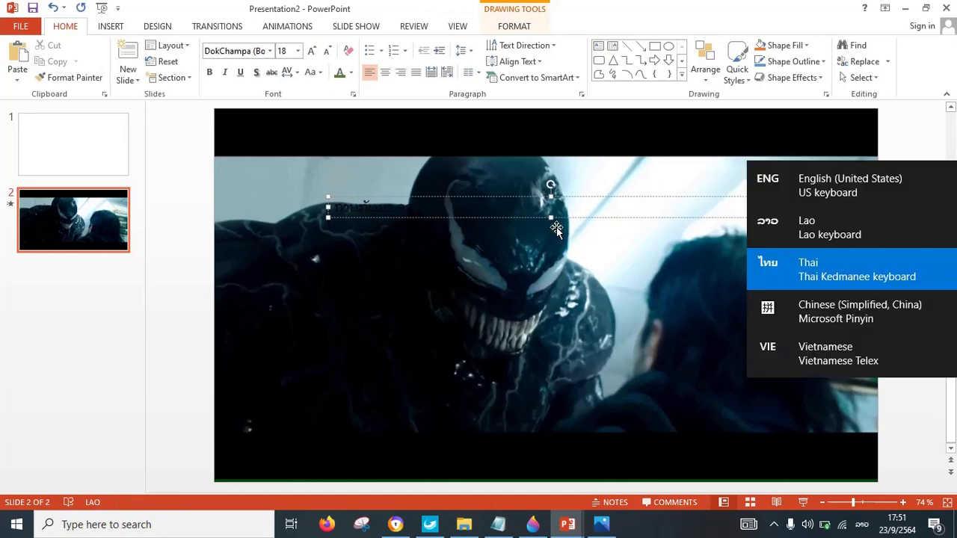
key(super+space)
key(super+space)
key(super+space)
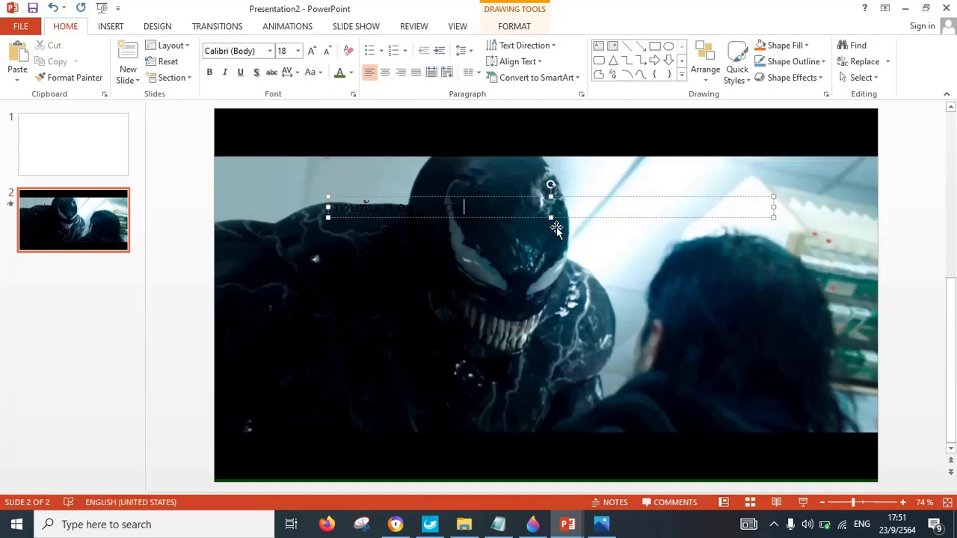
key(Escape)
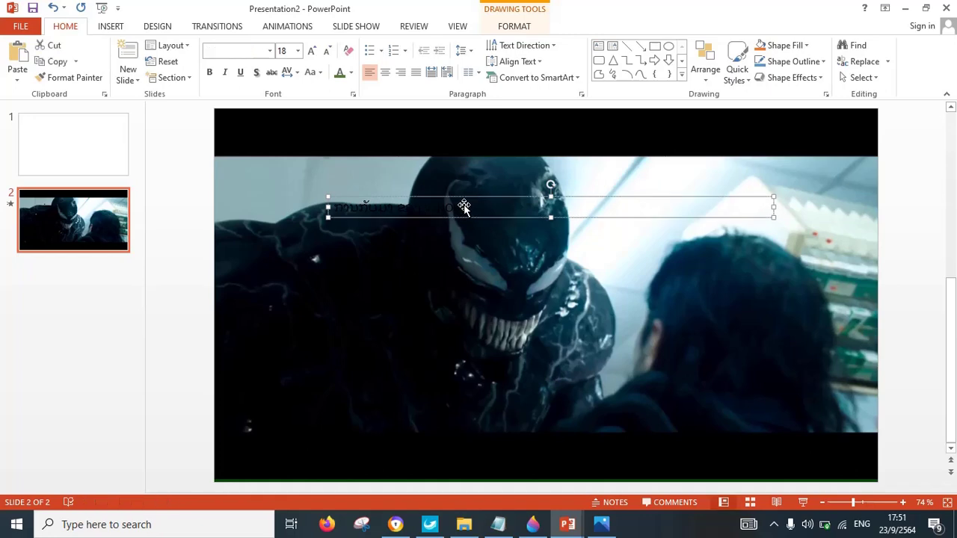
drag(463, 207, 332, 207)
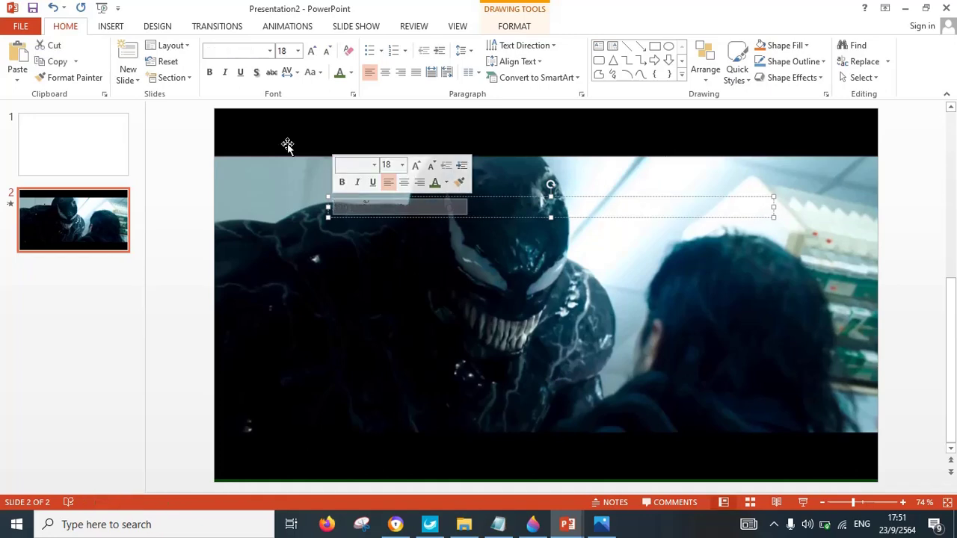
- Color the title yellow, size it 96 pt, and shift it up and left
click(351, 72)
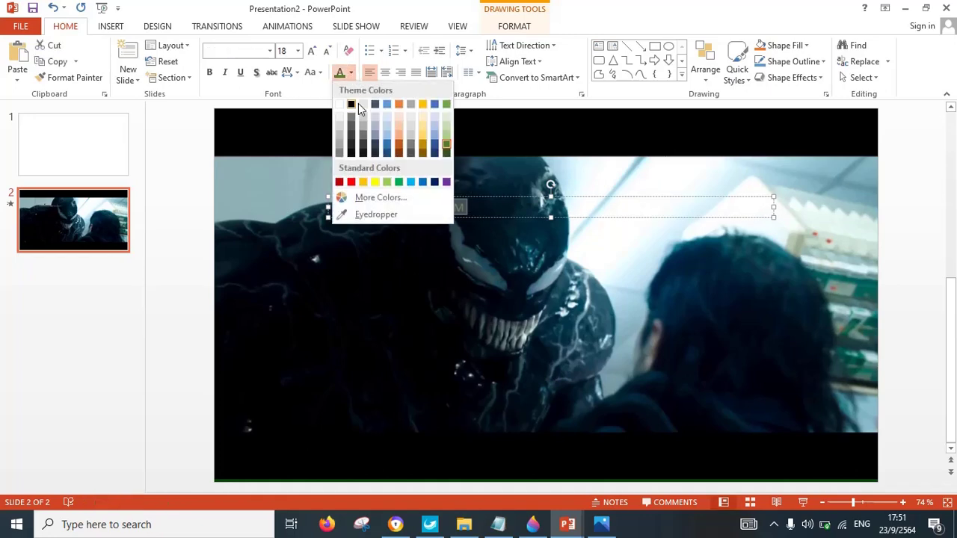
click(374, 182)
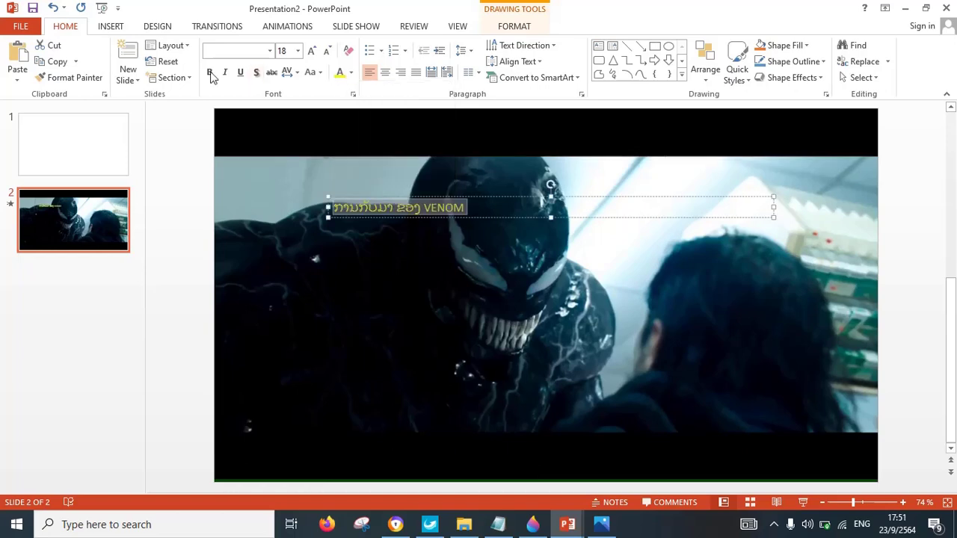
click(298, 50)
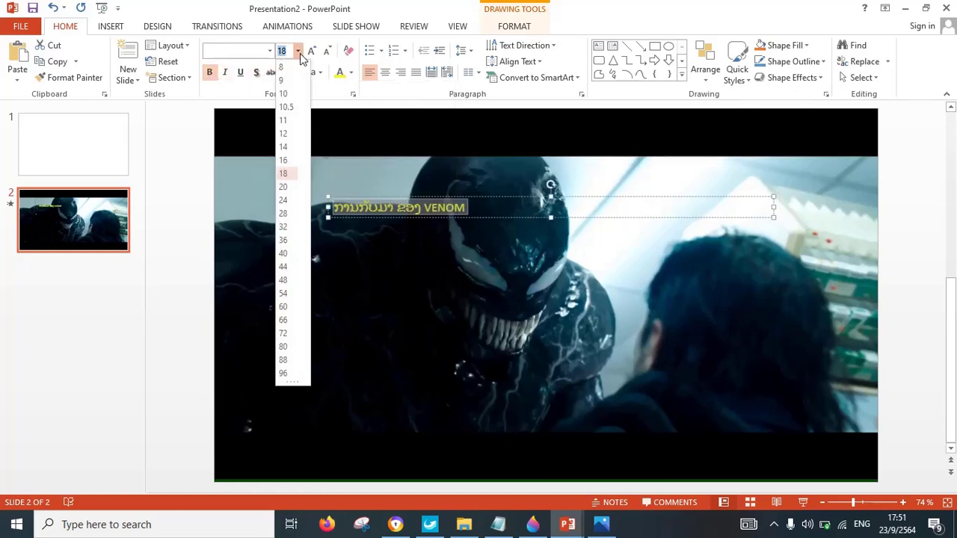
click(283, 373)
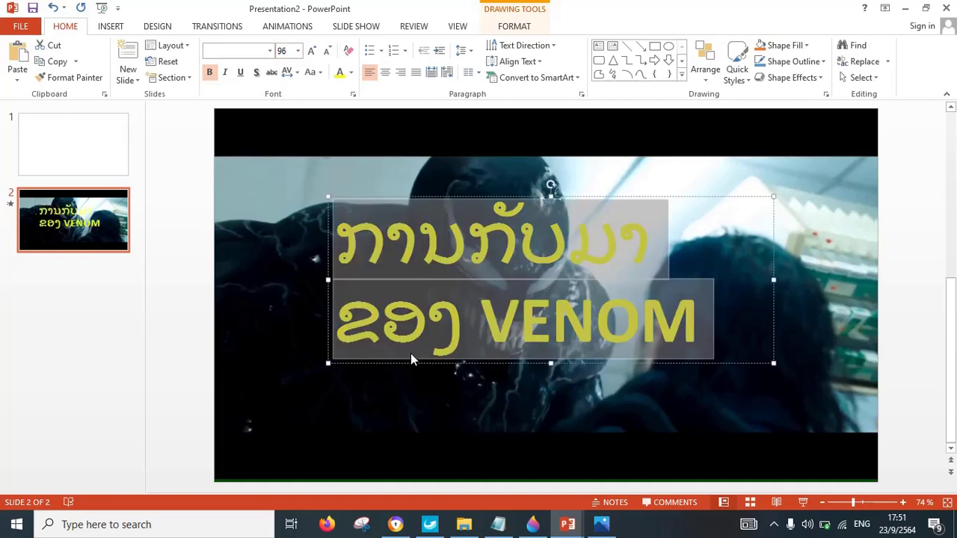
drag(397, 363, 384, 326)
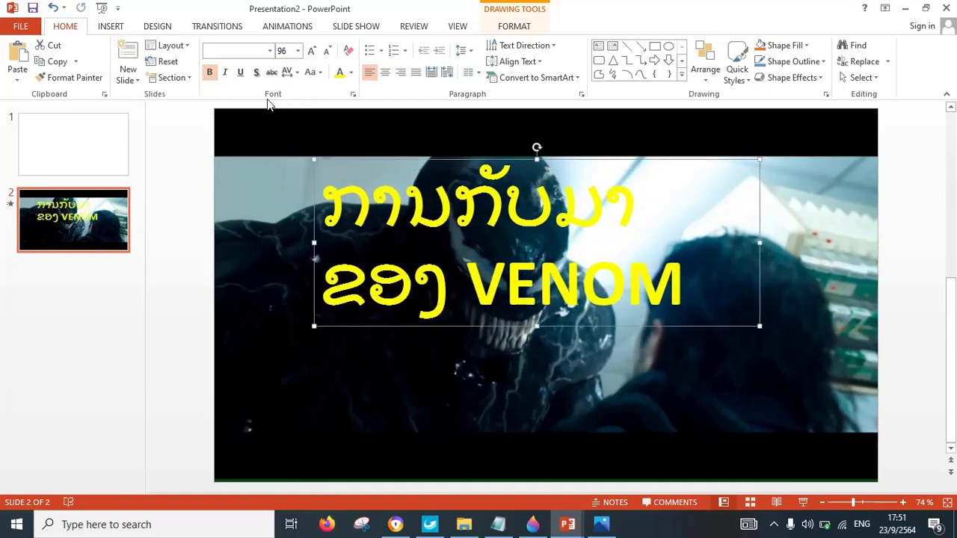
- Change the title font to Phetsarath OT_Italic after briefly trying DokChampa
click(269, 51)
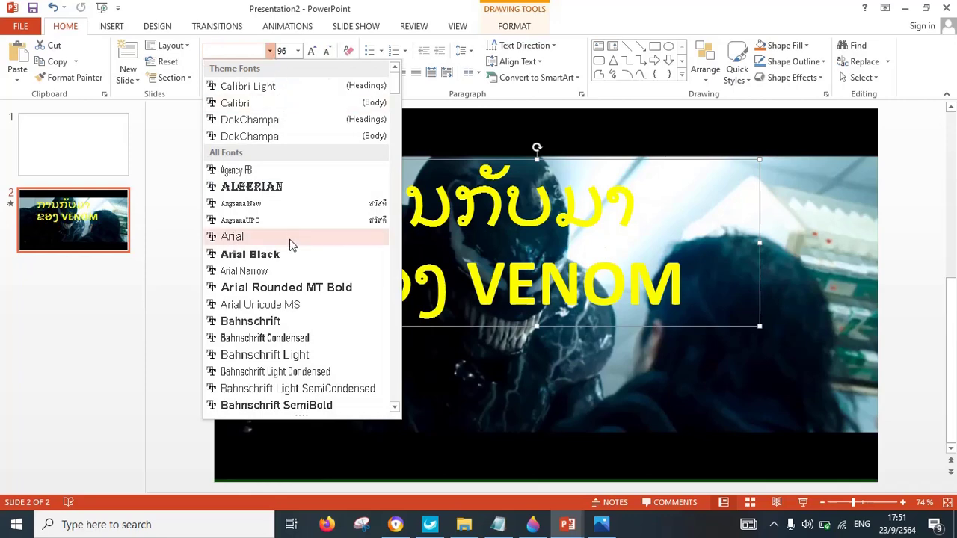
click(309, 124)
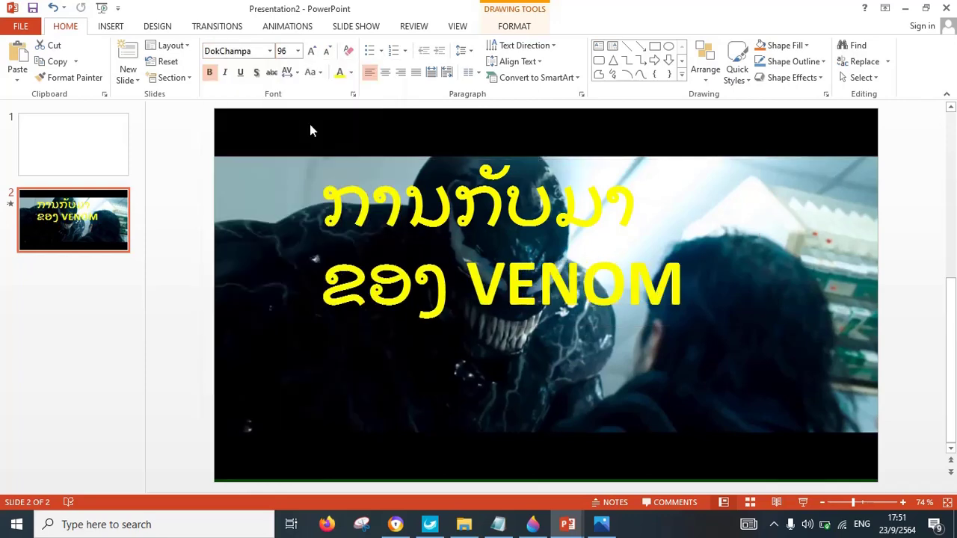
click(270, 51)
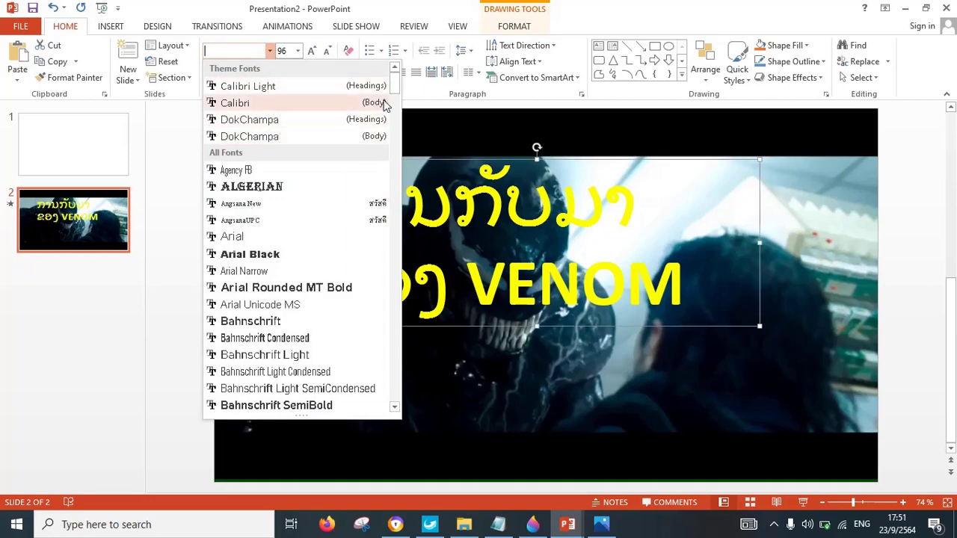
mouse_move(394, 91)
mouse_down()
mouse_move(395, 356)
mouse_move(396, 325)
mouse_up()
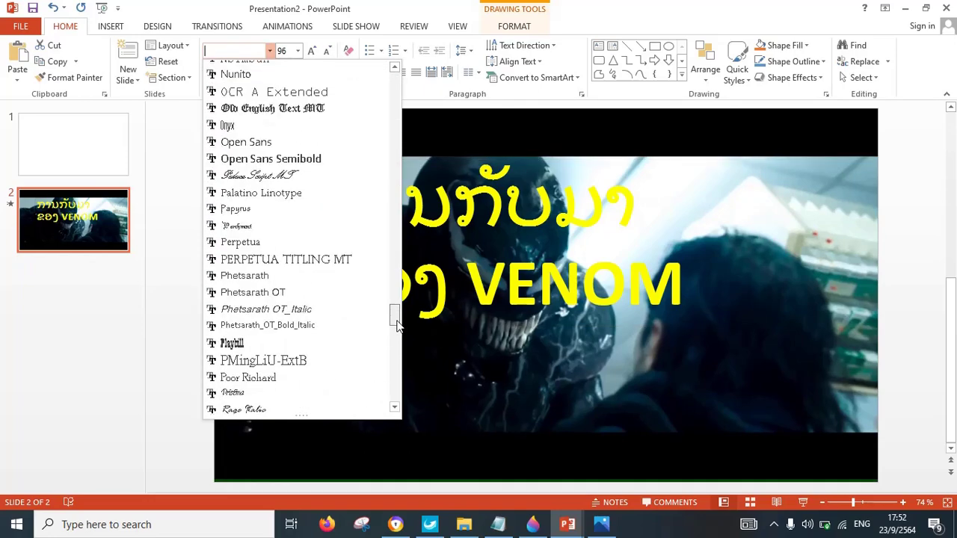
click(291, 308)
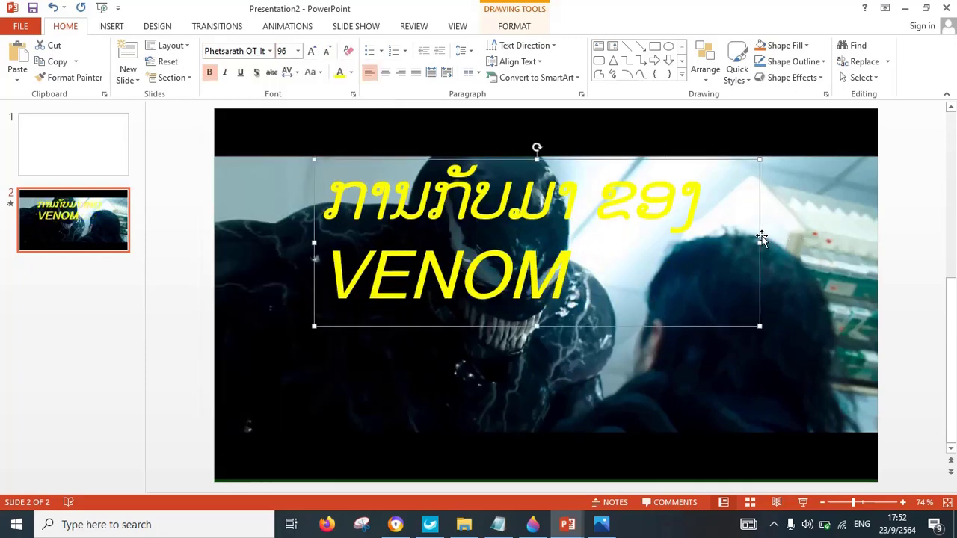
- Widen the title box both right and left across the video, then deselect everything
drag(759, 243, 857, 223)
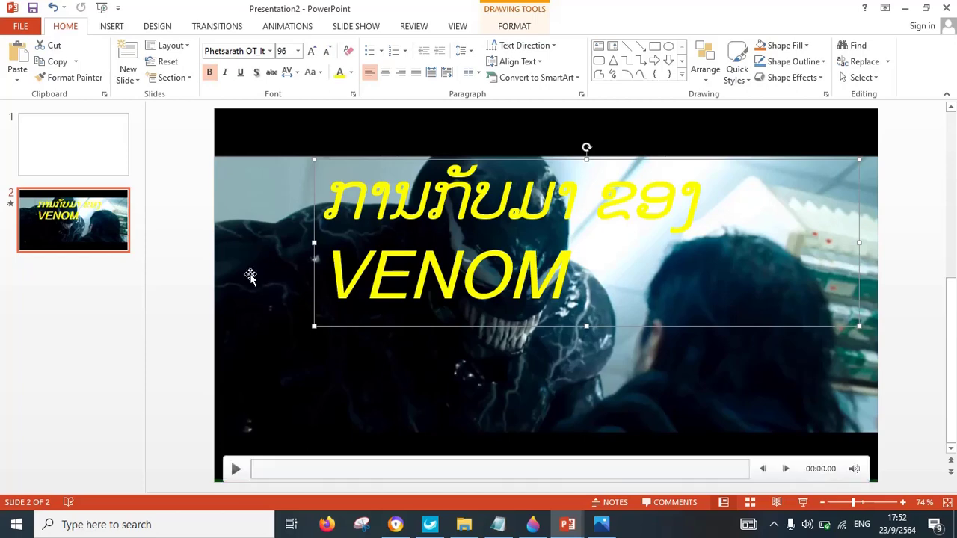
drag(313, 243, 226, 243)
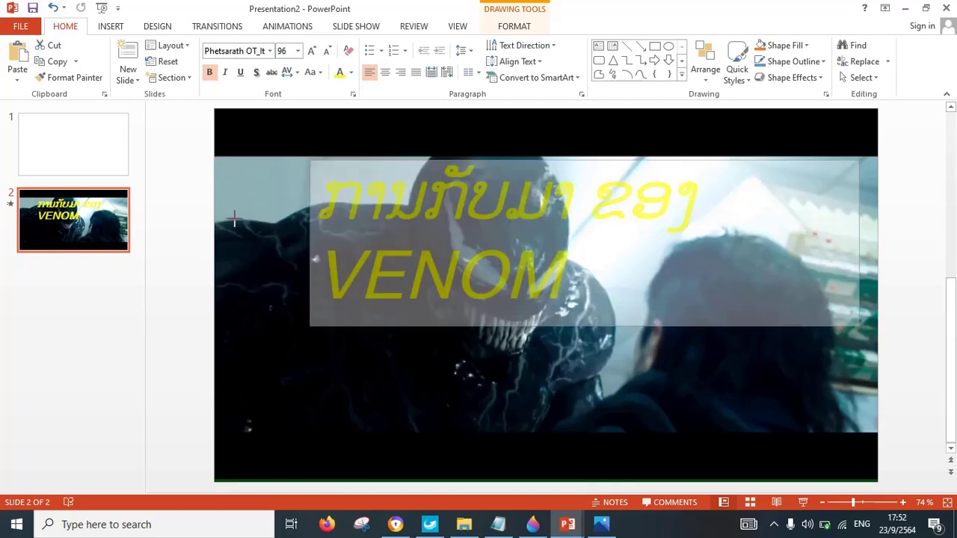
click(588, 362)
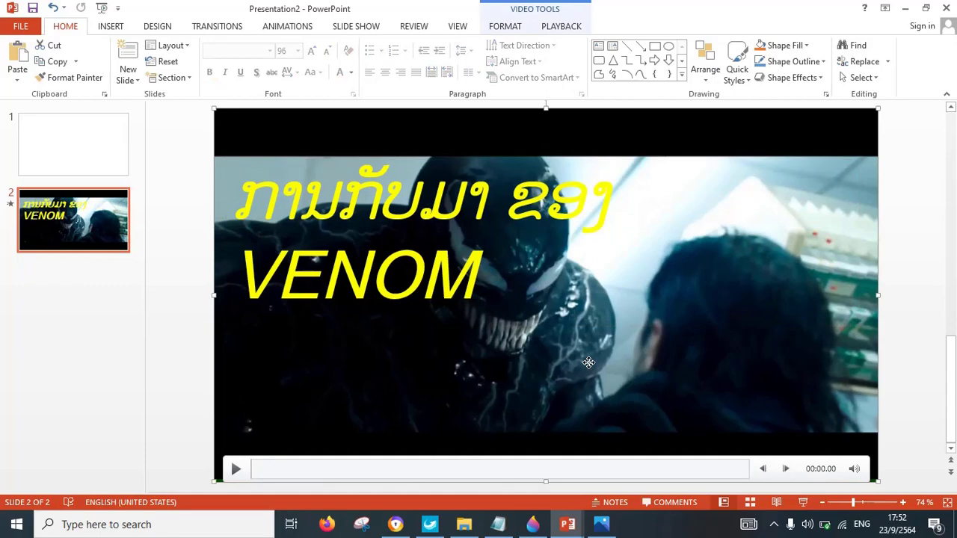
click(71, 213)
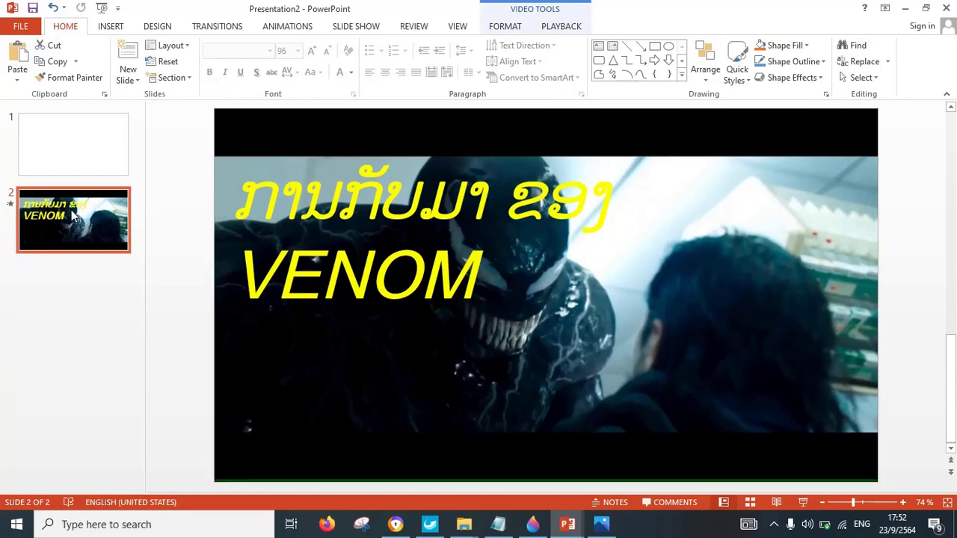
click(678, 285)
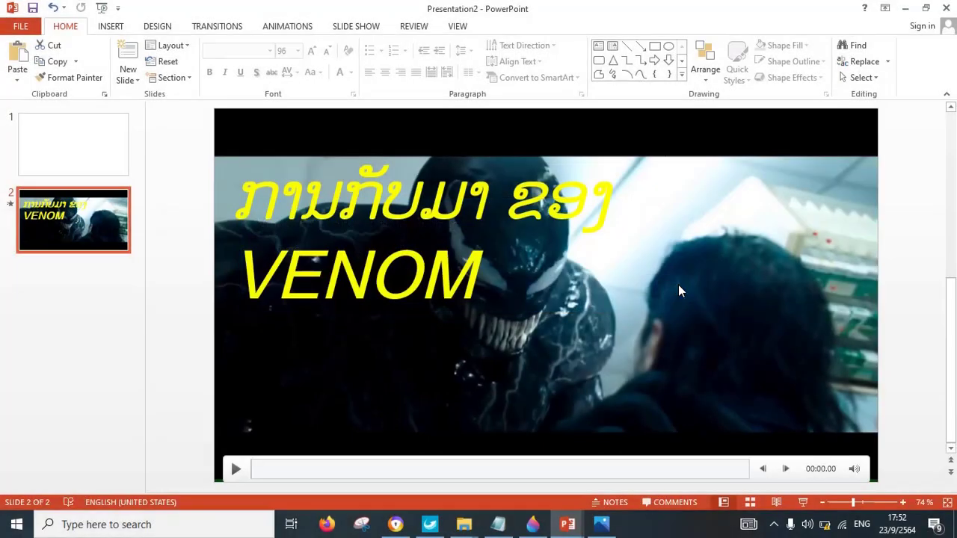
click(802, 503)
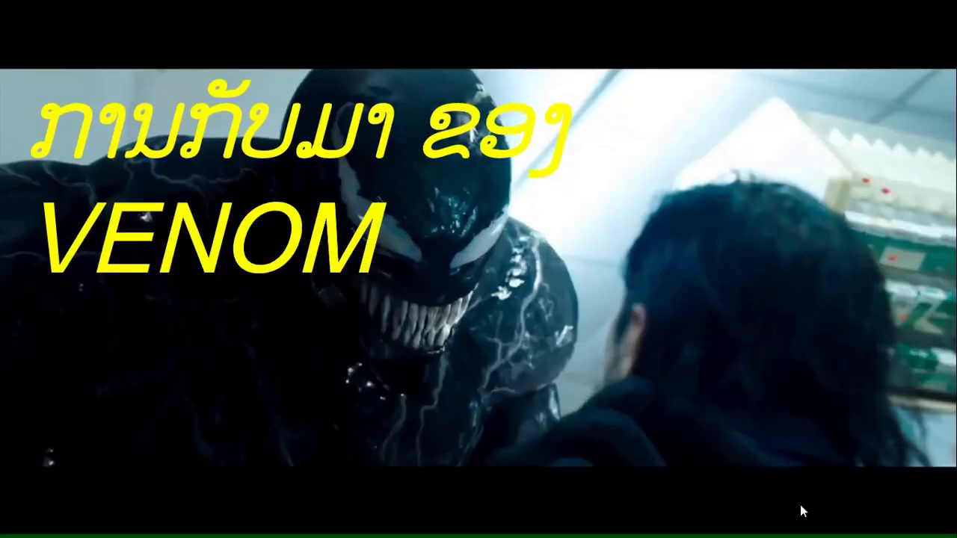
mouse_move(322, 396)
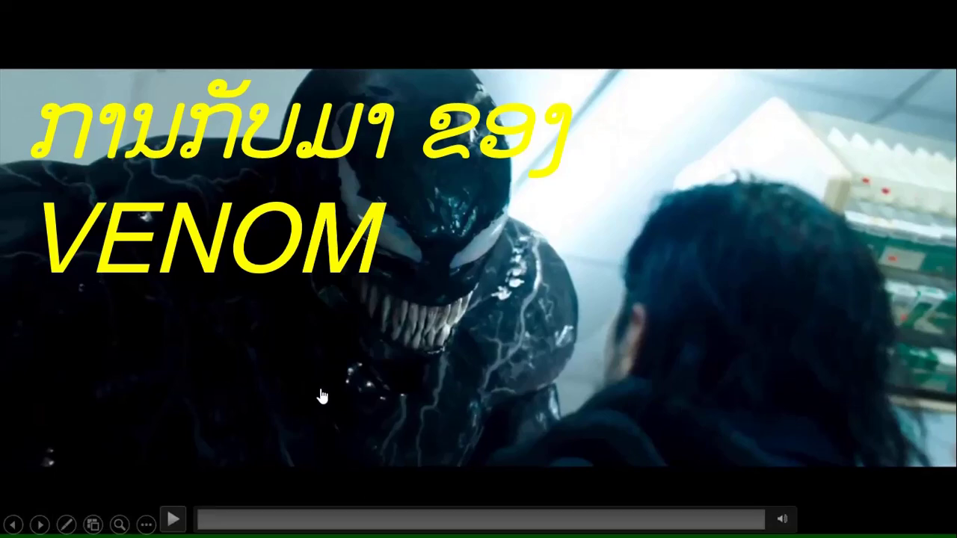
click(174, 519)
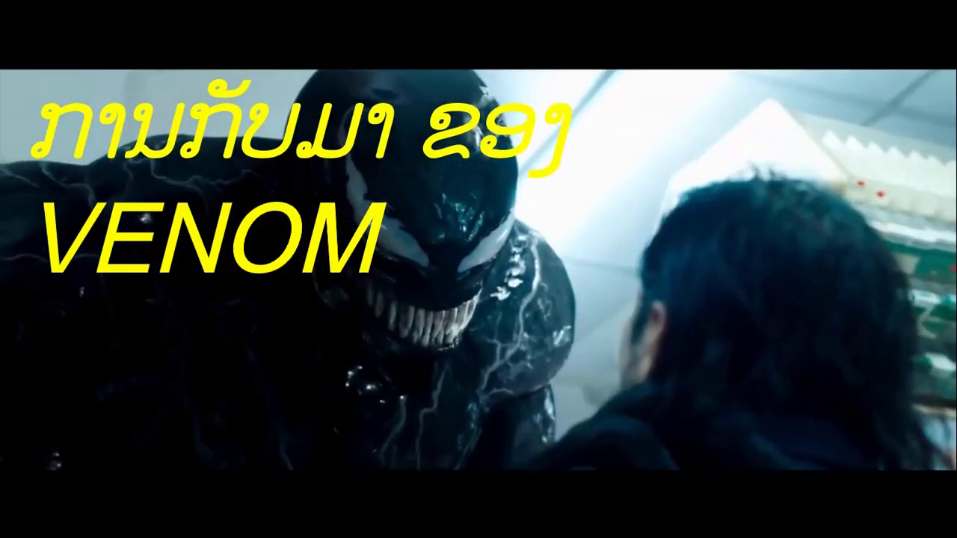
key(Escape)
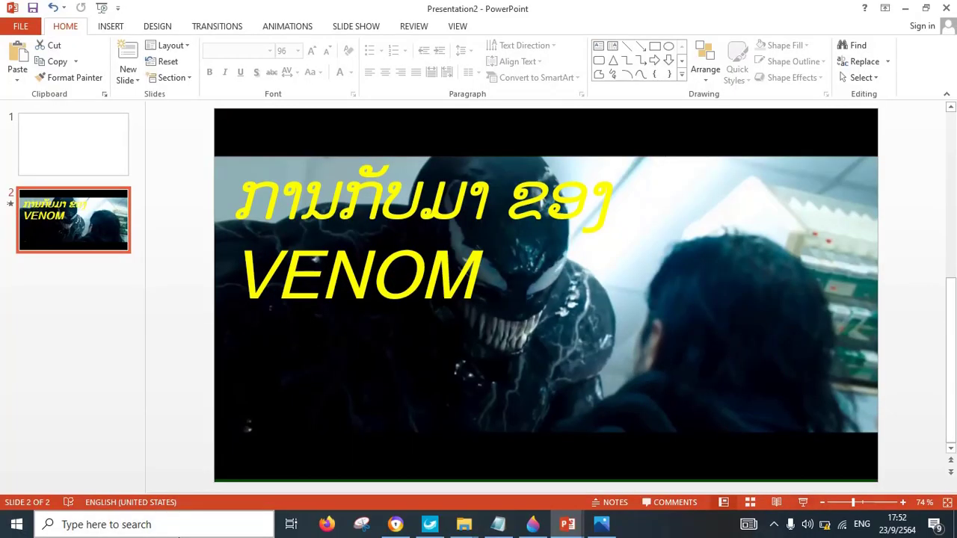
- Bring up the screen recorder's toolbar from the system tray and drag it left
mouse_move(731, 453)
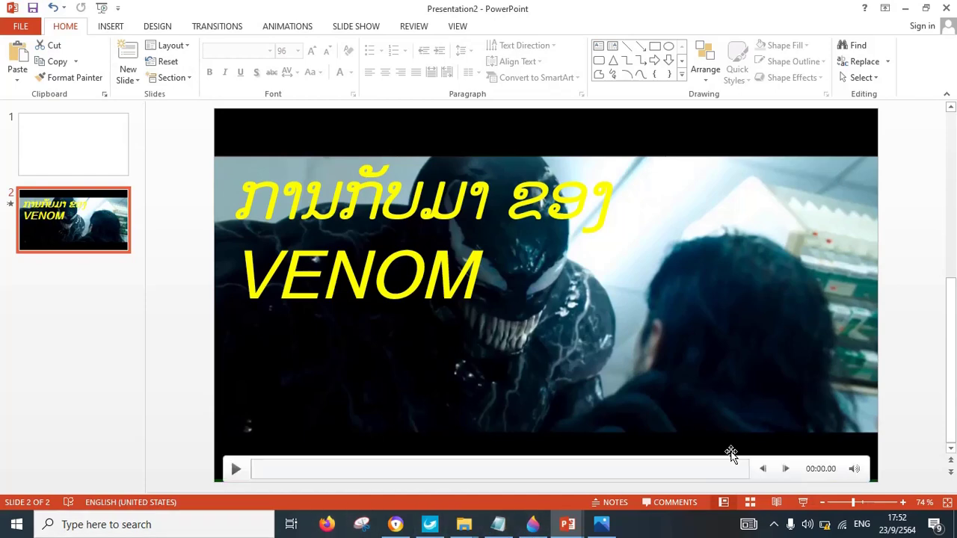
click(772, 534)
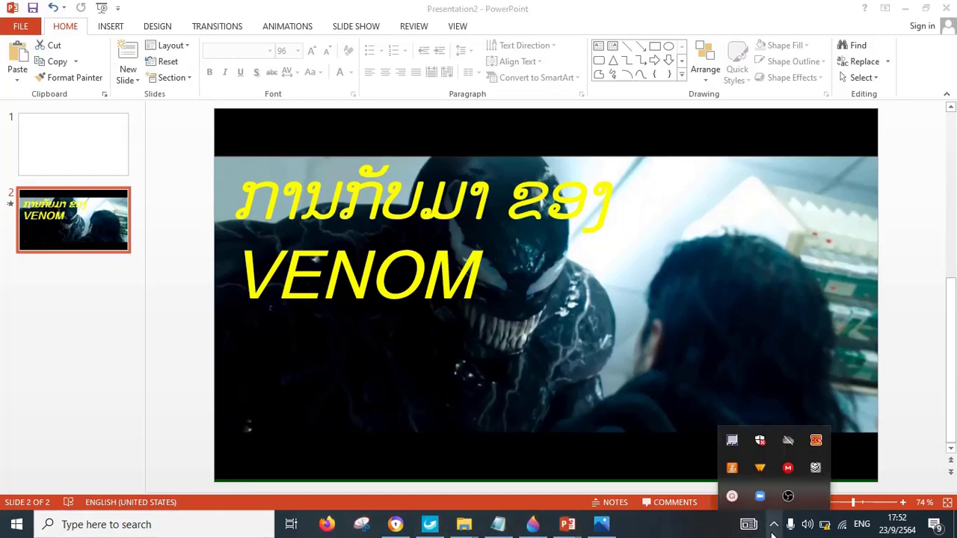
click(732, 498)
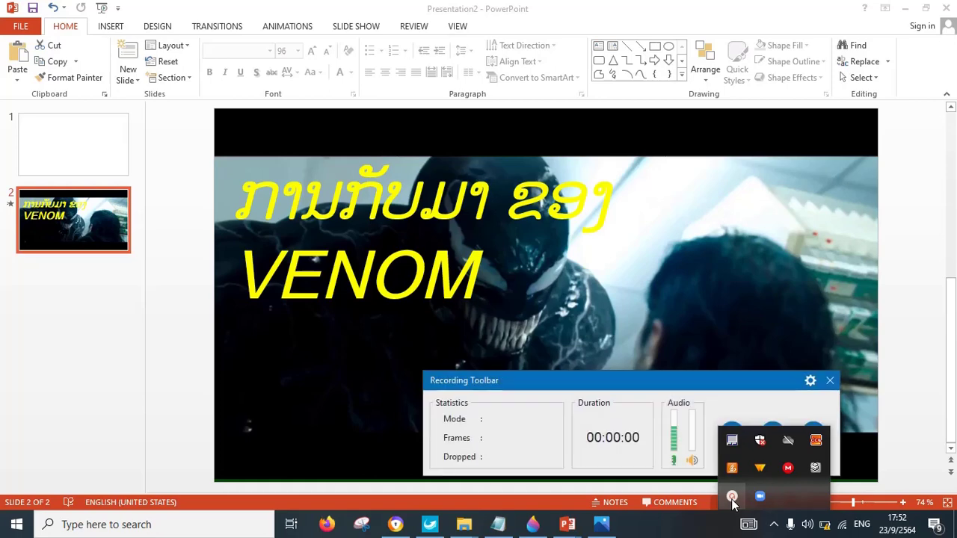
drag(681, 376, 543, 385)
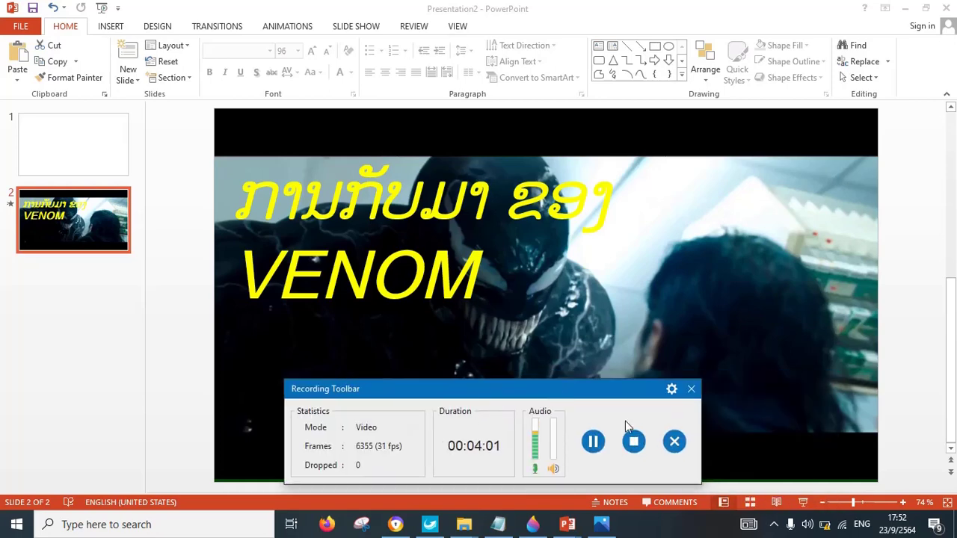